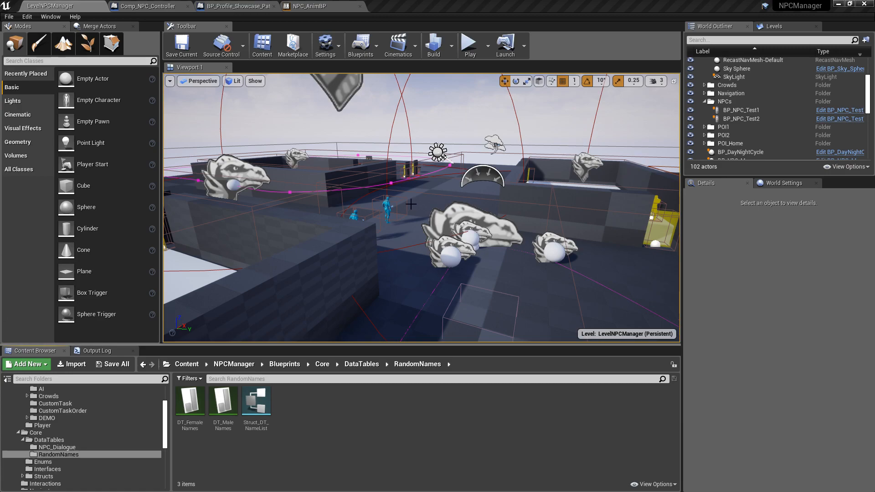
Step: Inspect the General Settings of BP_NPC_Test1's Comp_NPC_Controller component and the NPC's overhead name display up close
left_click(386, 206)
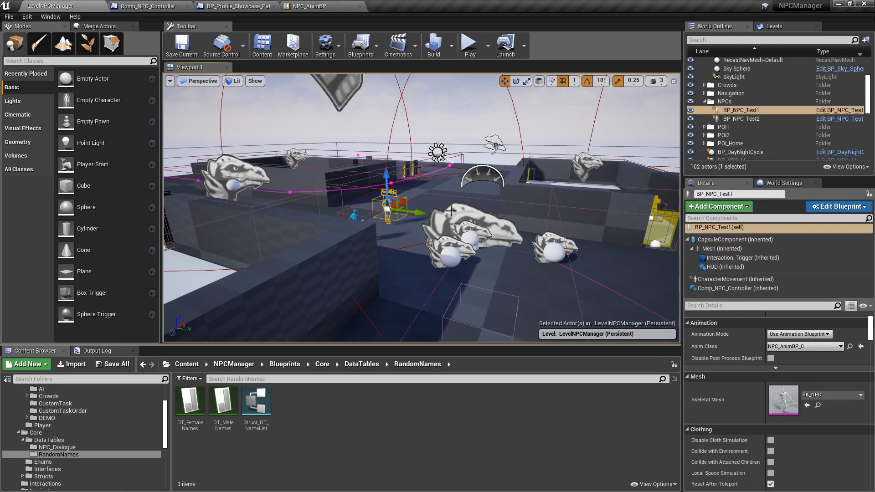
left_click(732, 287)
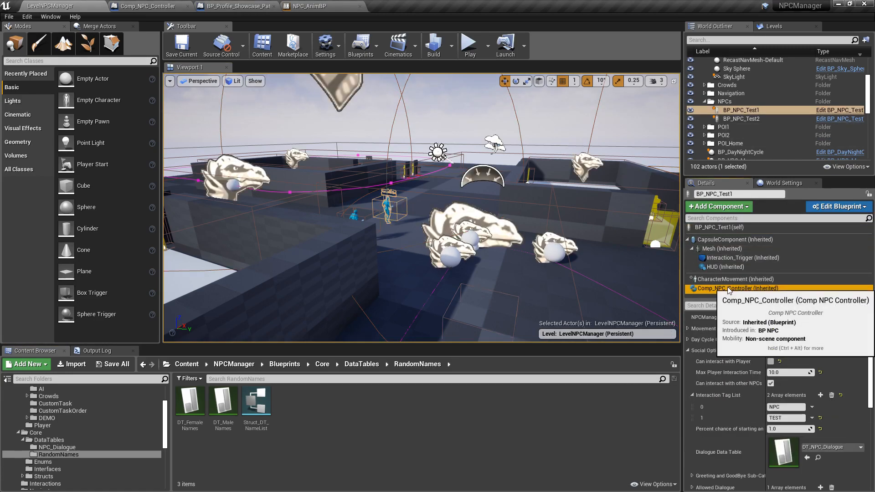
left_click(688, 350)
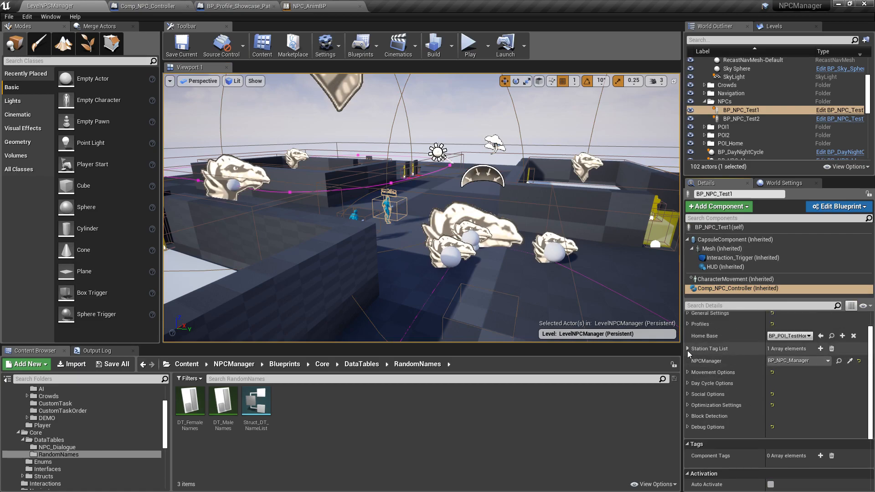
left_click(688, 340)
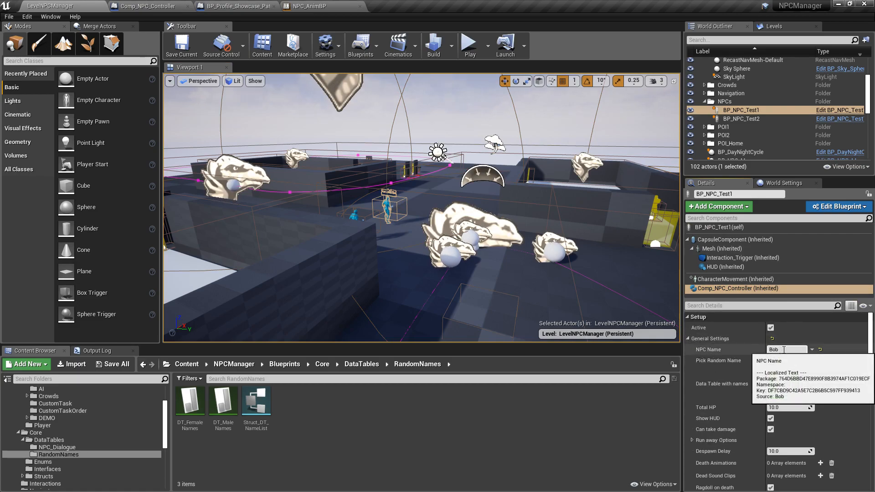
right_click_drag(538, 264, 410, 262)
key("w")
right_click_drag(401, 204, 390, 202)
key("d")
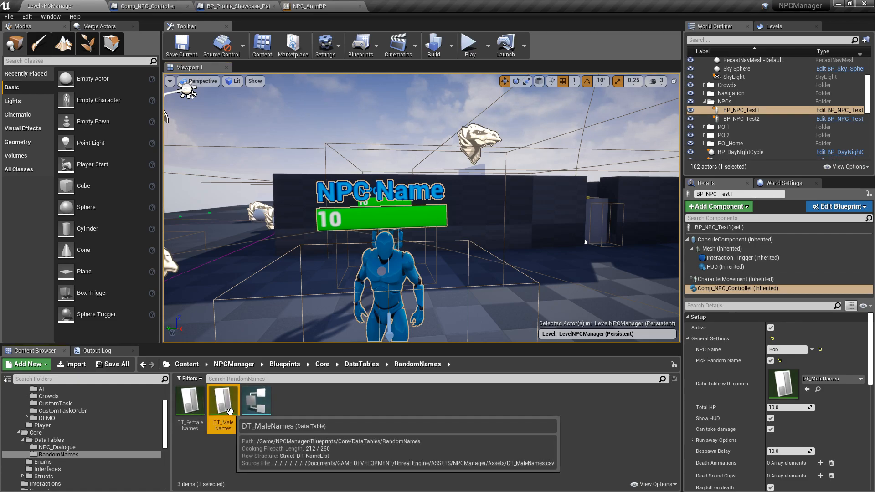
Step: Review the name entries in the DT_MaleNames and DT_FemaleNames data tables, closing each one
double_click(223, 401)
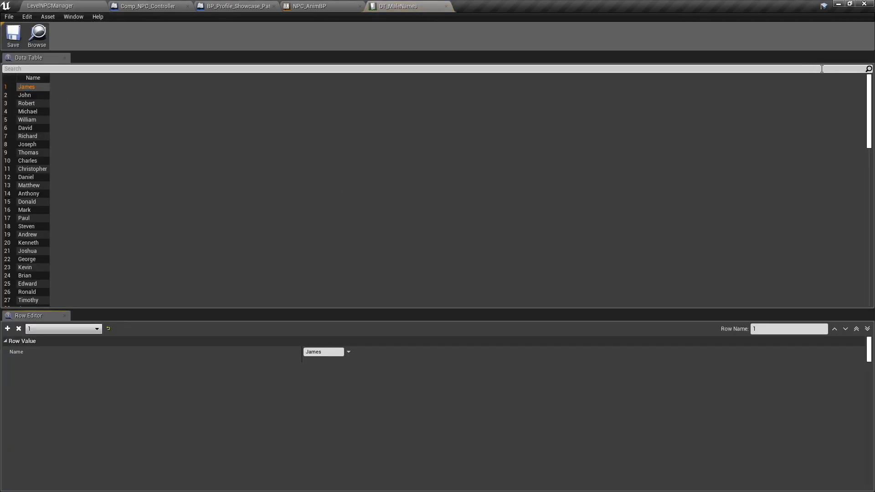
mouse_move(870, 87)
left_mouse_down()
mouse_move(871, 244)
mouse_move(863, 81)
left_mouse_up()
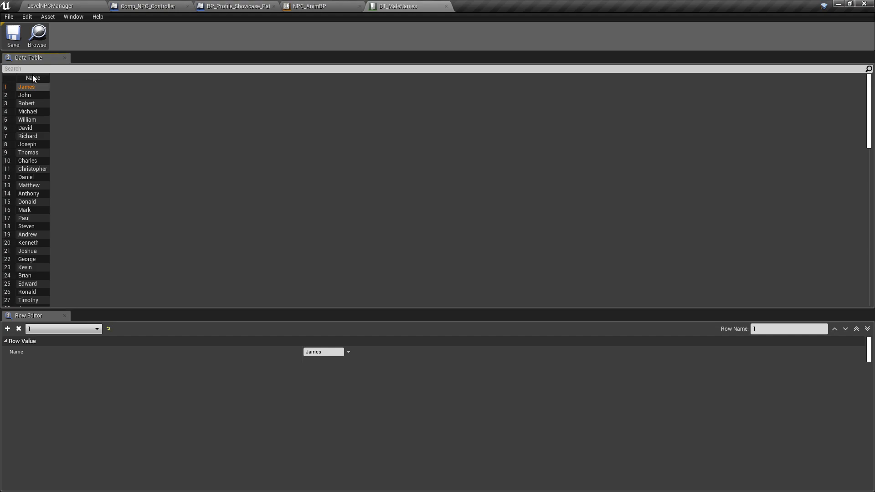
left_click(446, 6)
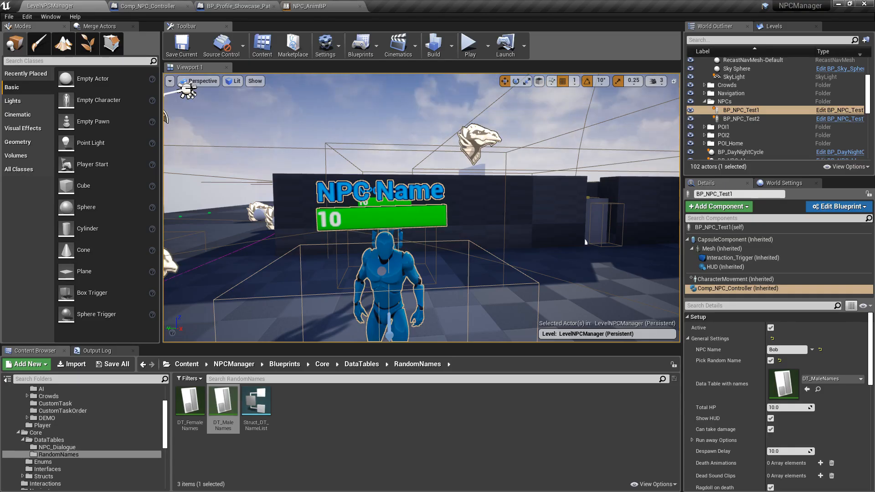
double_click(190, 404)
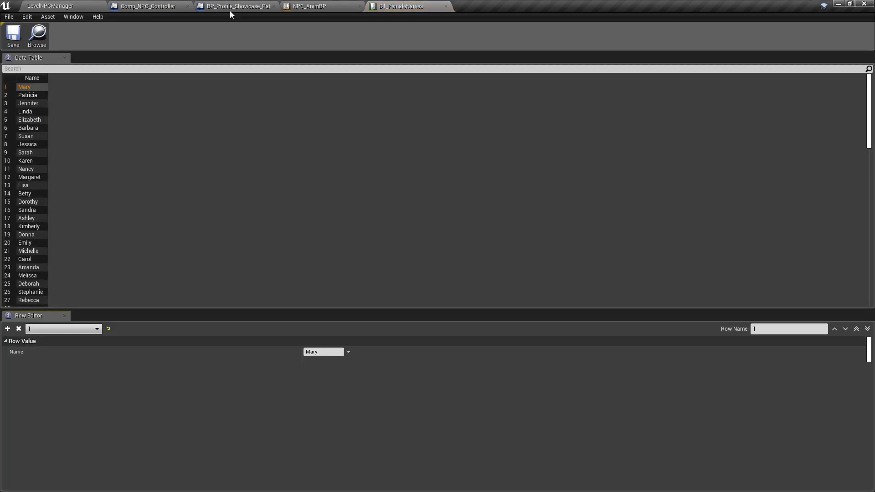
left_click(446, 6)
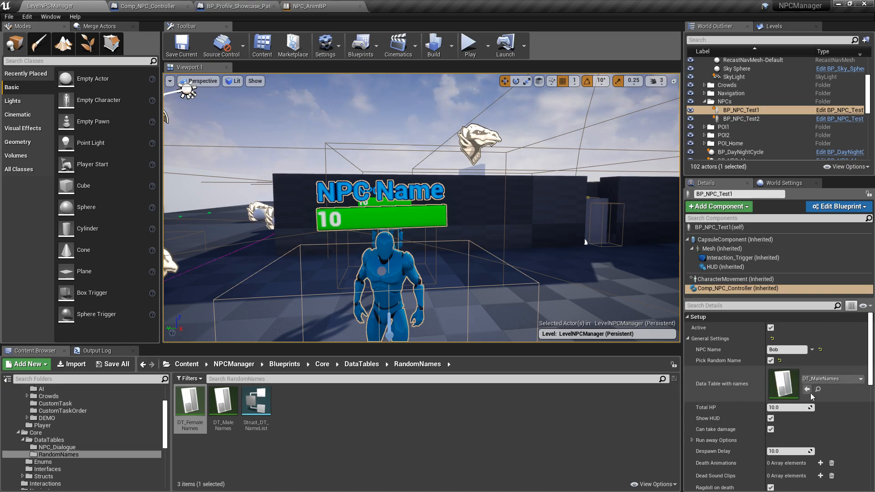
Step: Play-test the level twice to check the names assigned to the two test NPCs, stopping each session
right_click_drag(579, 224, 388, 226)
left_click(469, 44)
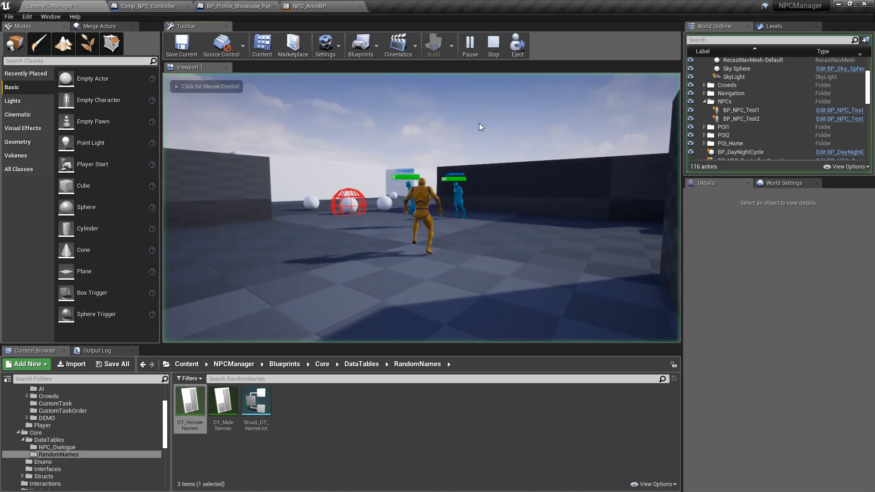
left_click(480, 135)
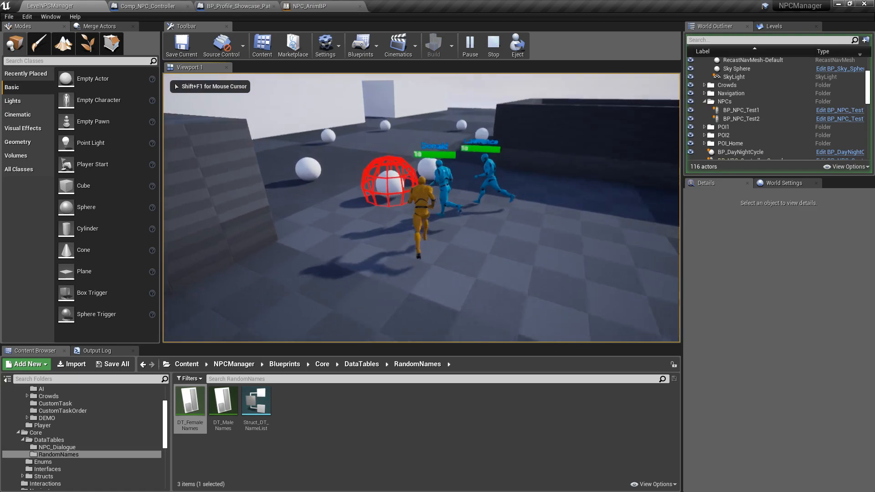
key("Escape")
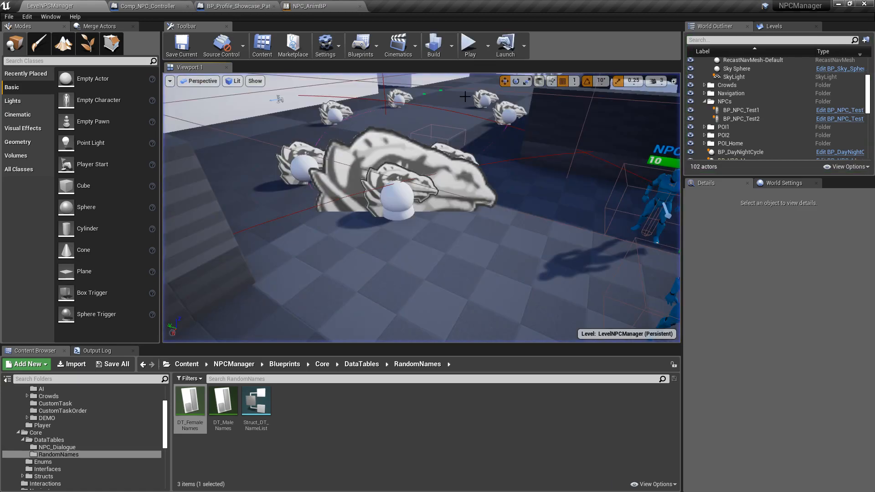
left_click(470, 44)
left_click(470, 137)
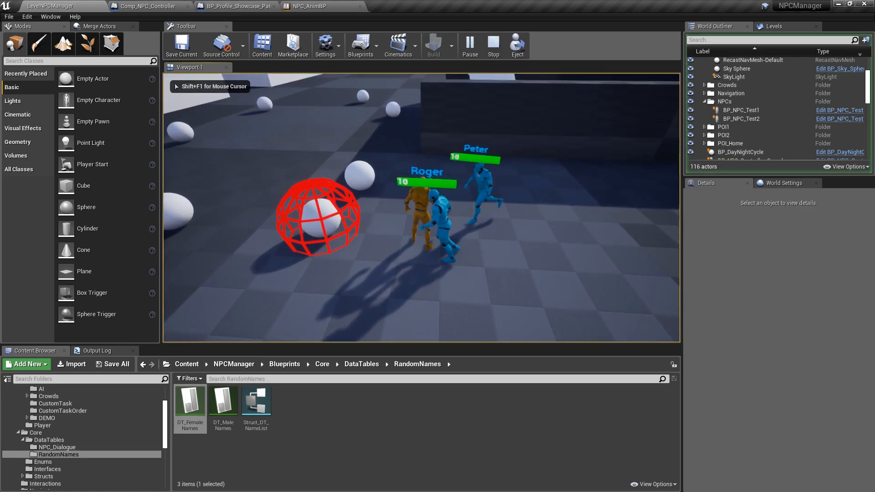
key("Escape")
Step: Review the General Settings of BP_NPC_Test2's Comp_NPC_Controller component and collapse that section
right_click_drag(500, 179, 375, 189)
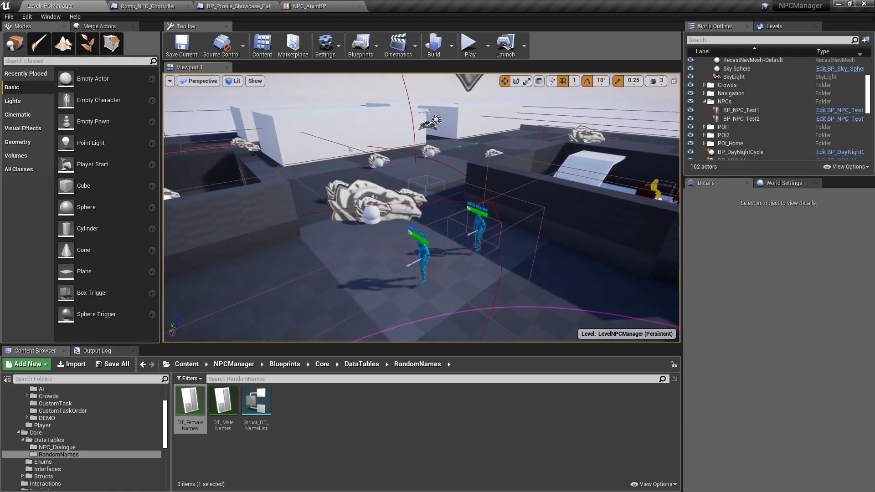
right_click_drag(375, 189, 424, 239)
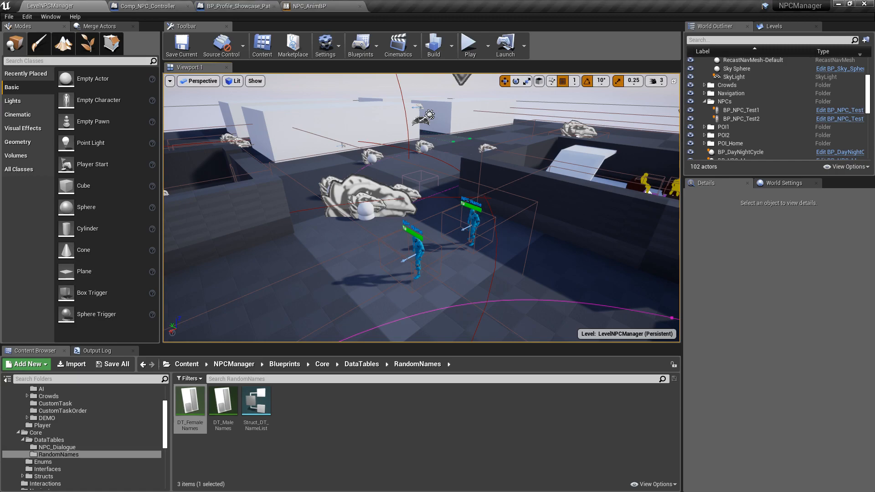
left_click(473, 217)
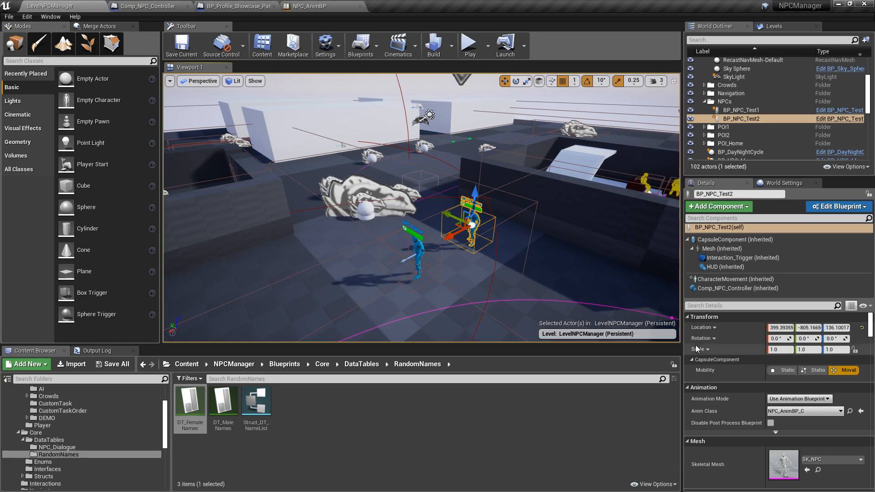
left_click(724, 288)
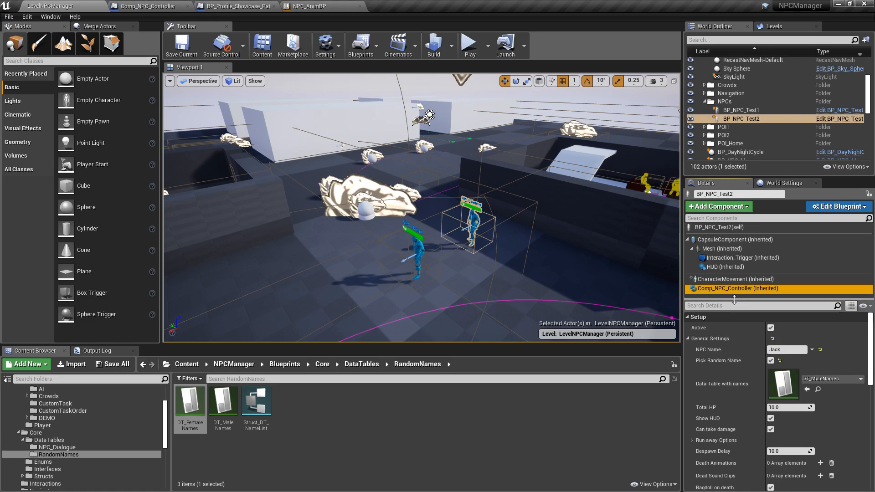
left_click_drag(870, 329, 871, 336)
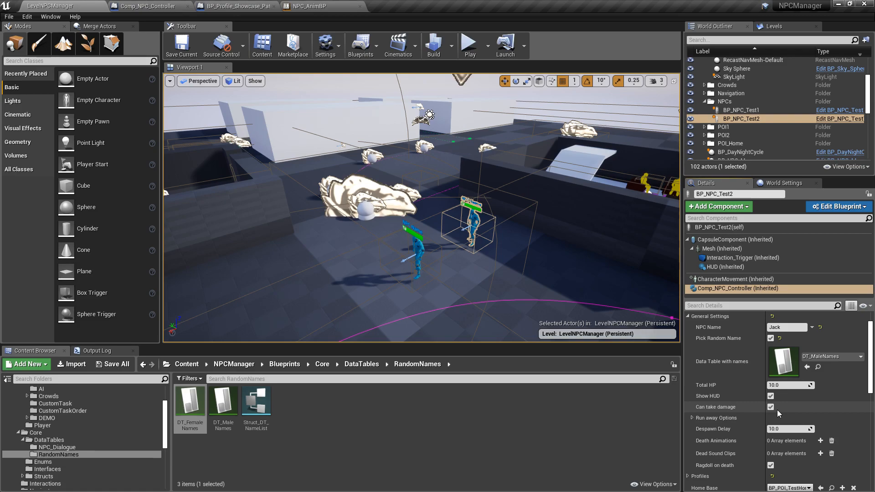
left_click(687, 316)
Step: Compare the Interaction Tag List under Social Options in the Comp_NPC_Controller components of BP_NPC_Test1 and BP_NPC_Test2
left_click(746, 110)
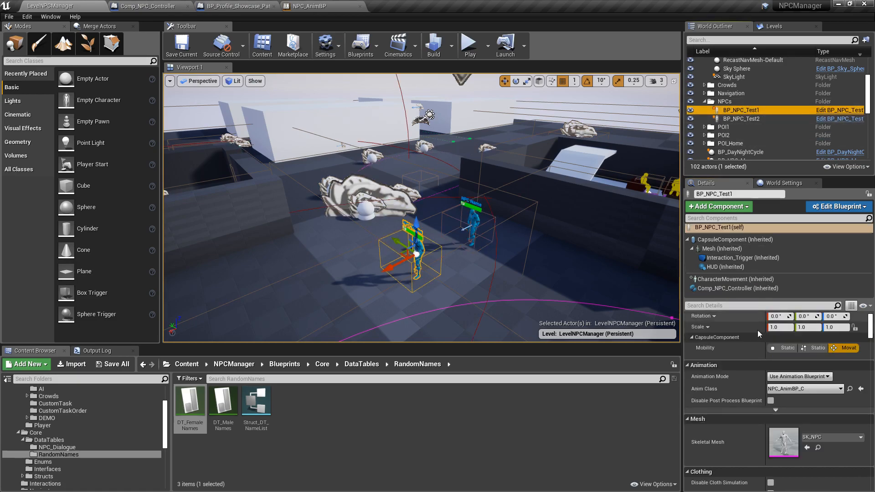
left_click(712, 289)
left_click(688, 397)
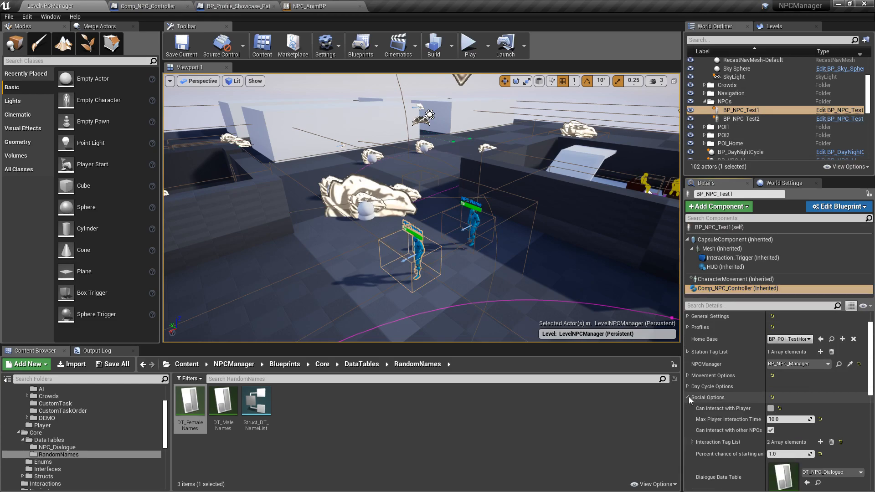
scroll(720, 379, "down", 3)
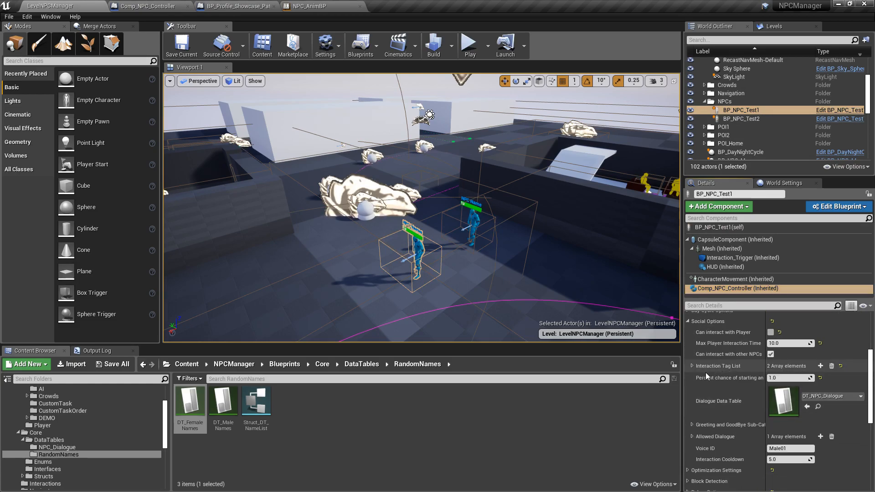
left_click(692, 366)
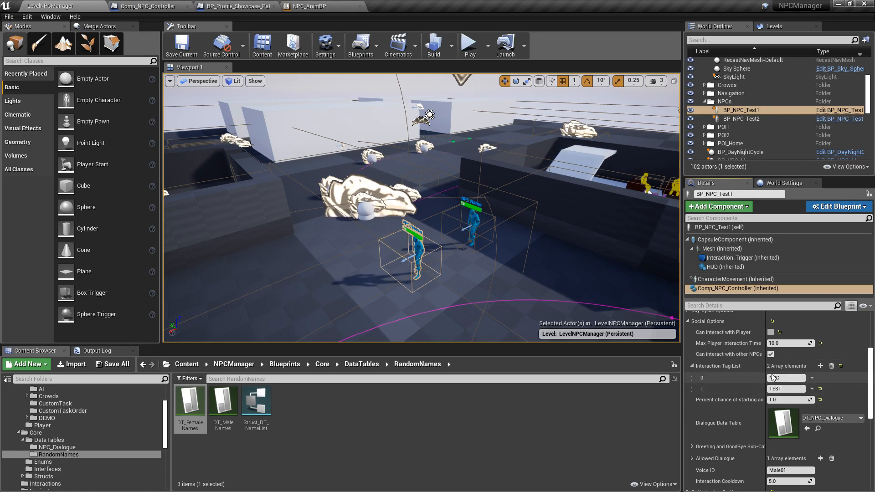
left_click(735, 118)
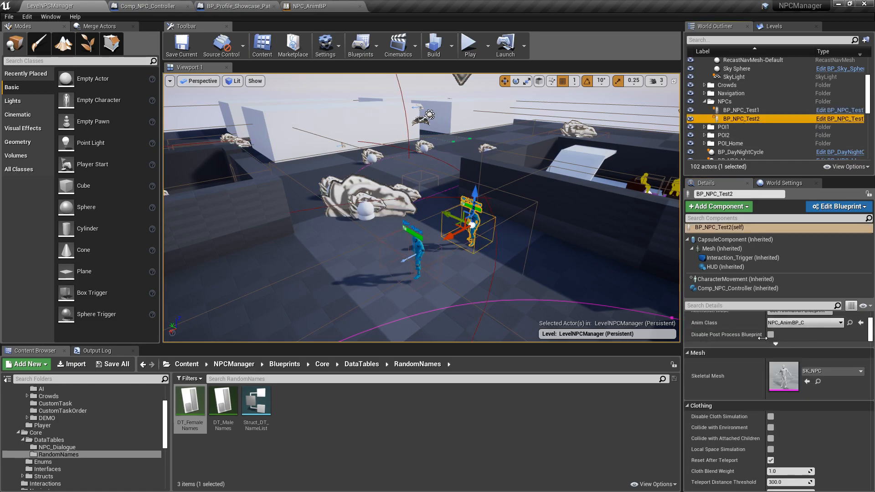
left_click(757, 288)
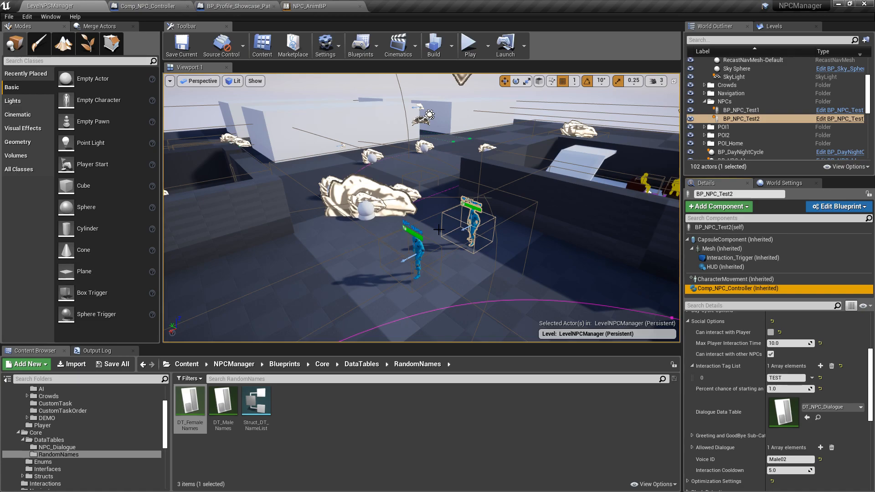
Step: Play the level, follow the two test NPCs to watch their conversations with each other, and stop the session
right_click_drag(527, 125, 484, 74)
key("w")
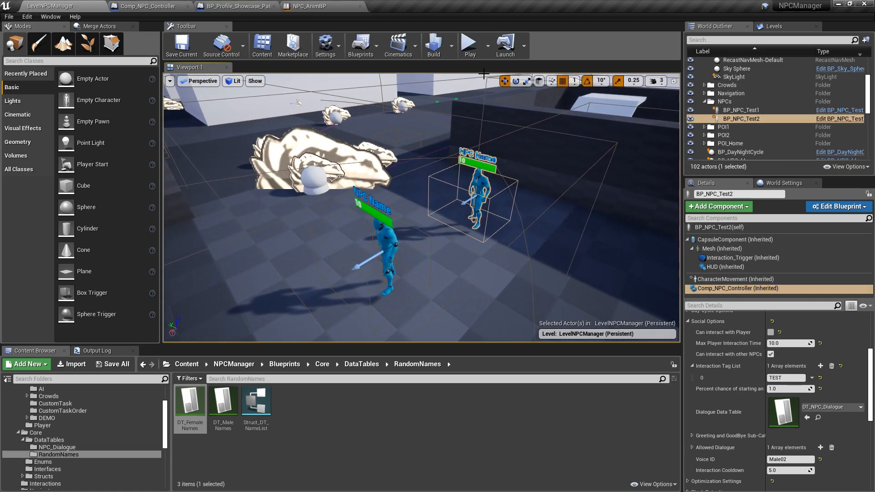
left_click(470, 44)
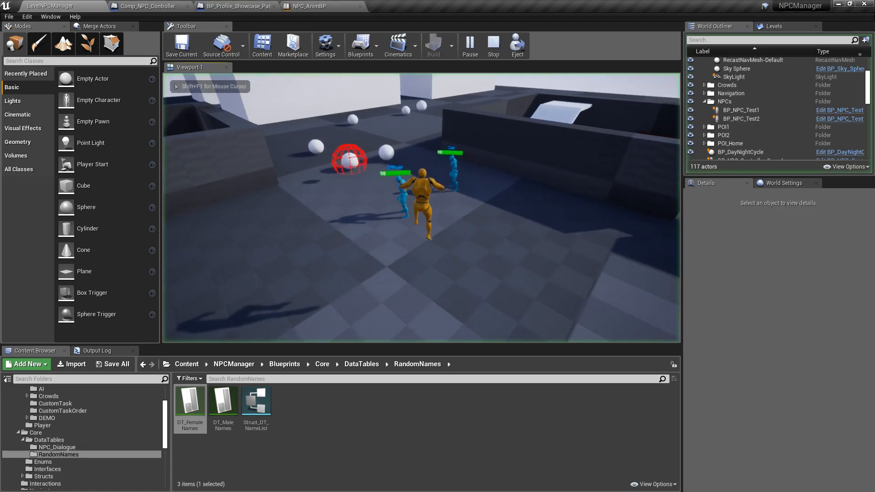
key("w")
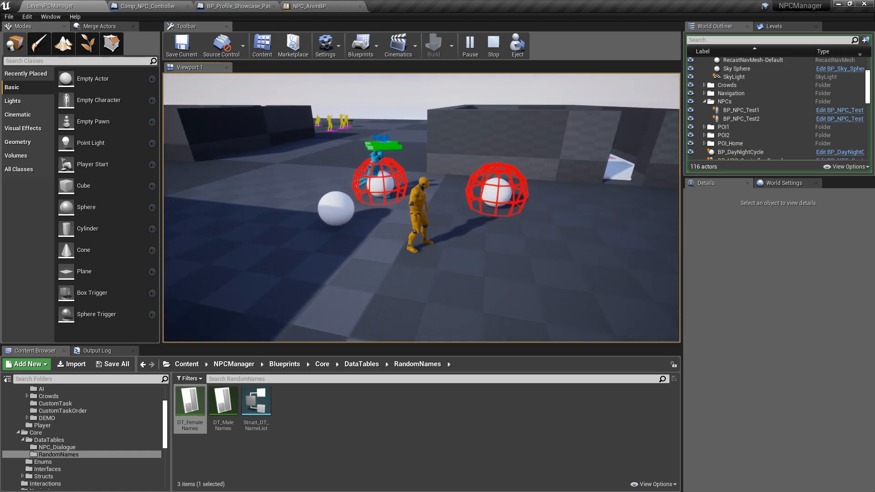
key("w")
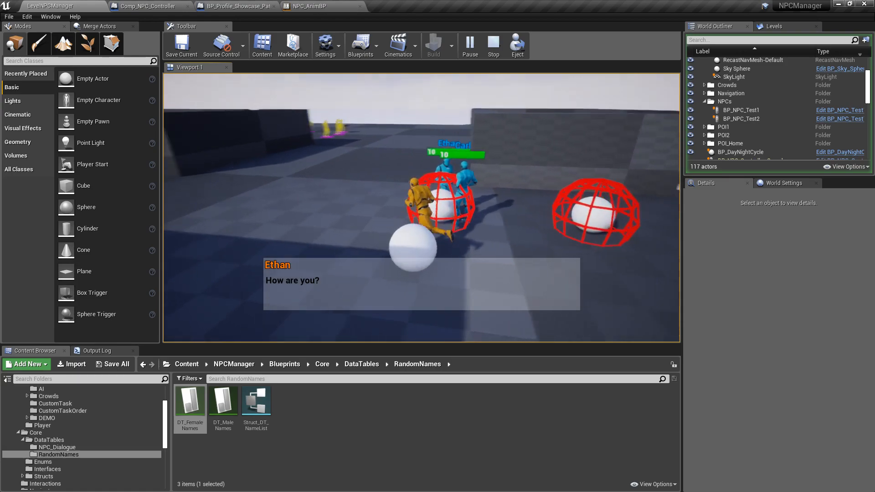
key("s")
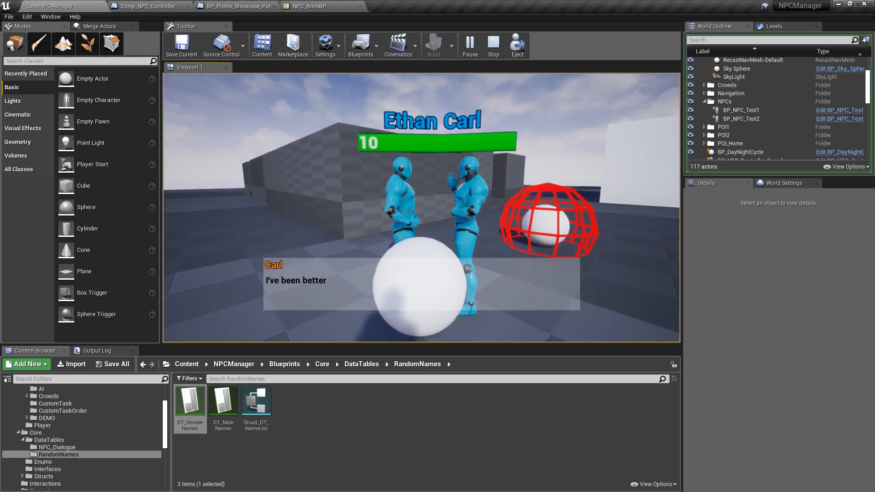
key("w")
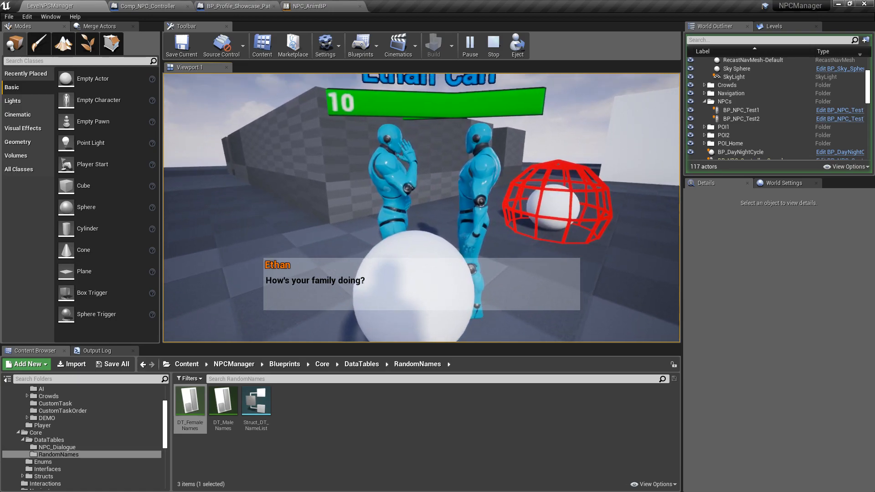
key("d")
key("s")
key("w")
key("a")
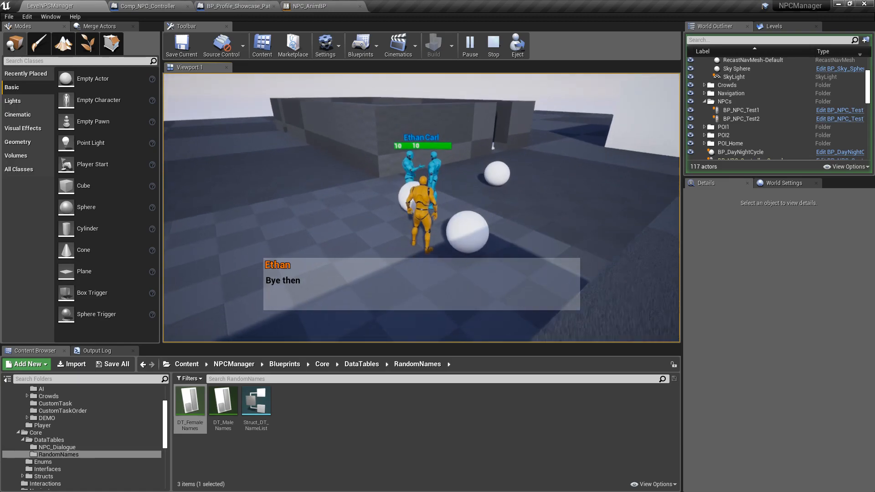
key("d")
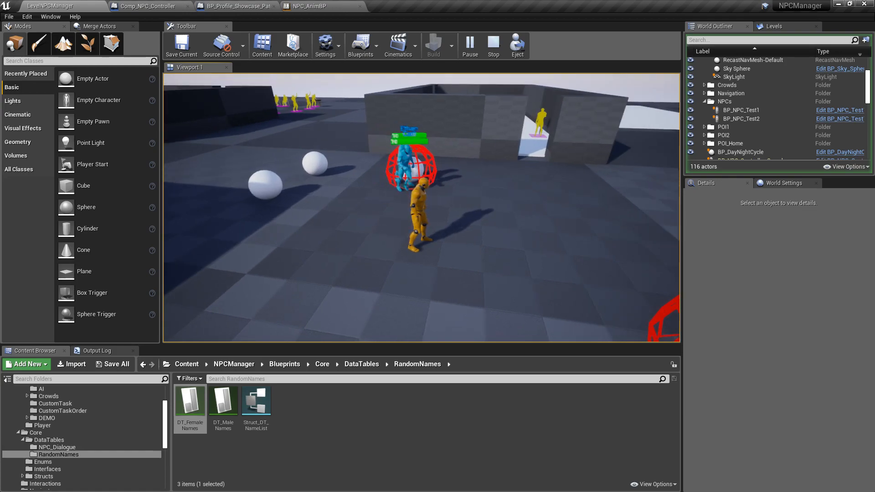
key("s")
key("w")
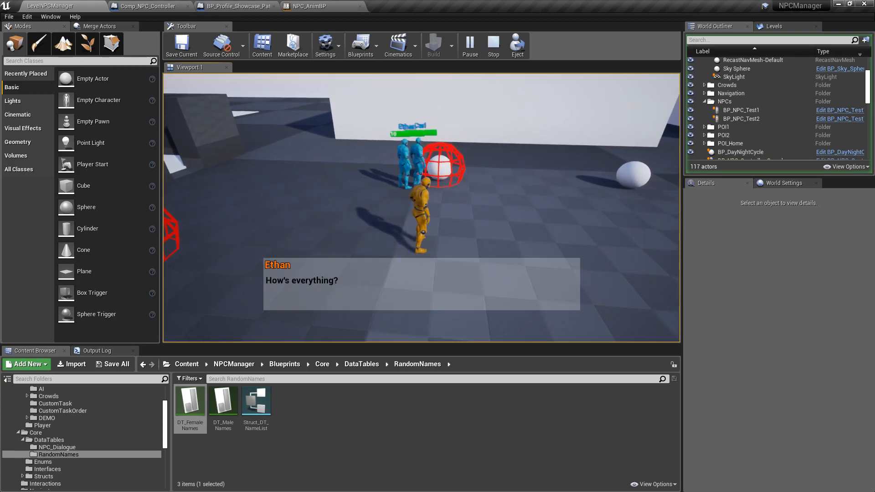
key("Escape")
right_click_drag(495, 151, 391, 160)
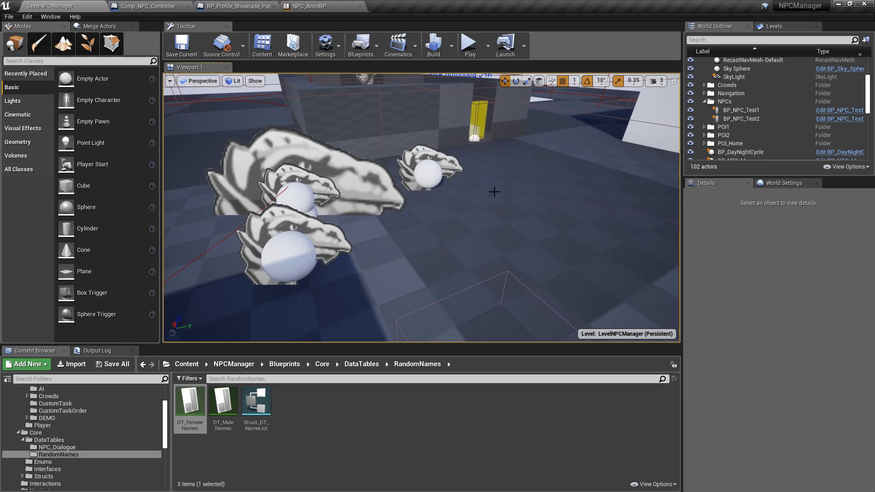
Step: Inspect the NPC bounding box area and select BP_NPC_WayPoint1 and BP_NPC_WayPoint2 in turn, focusing on the second
right_click_drag(523, 183, 296, 203)
key("w")
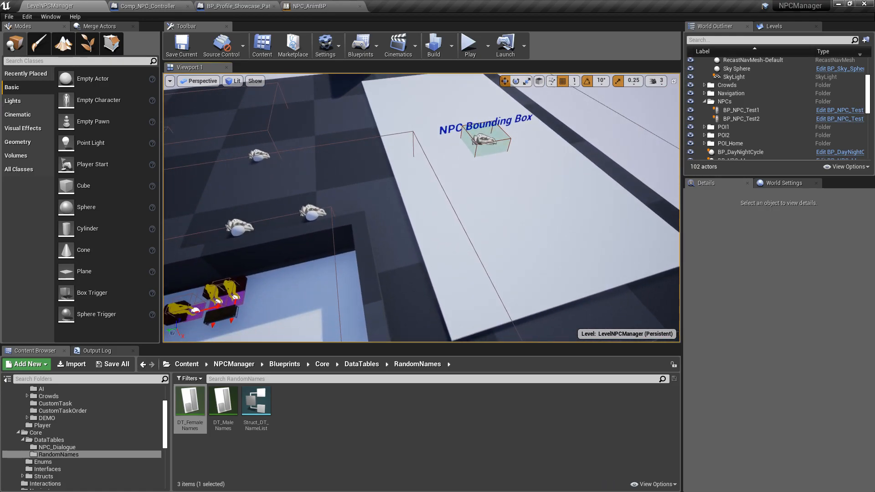
left_click(485, 140)
right_click_drag(484, 140, 565, 127)
key("s")
right_click_drag(201, 196, 363, 165)
left_click(382, 184)
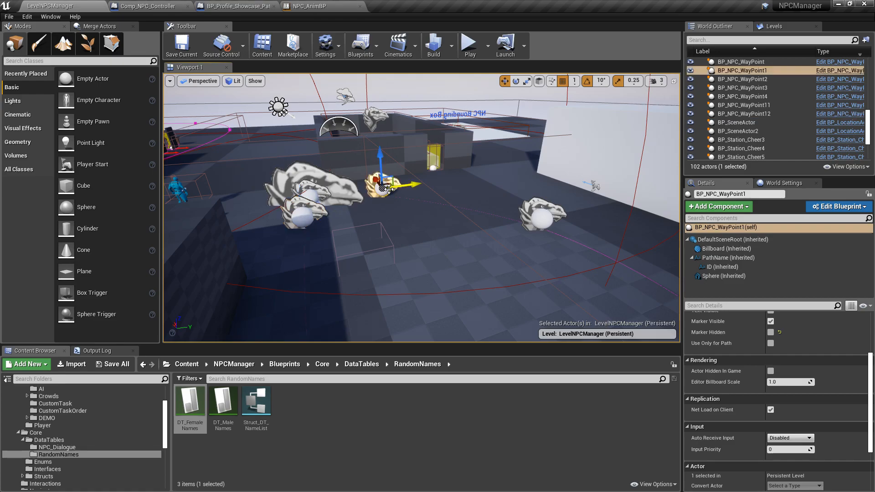
left_click(542, 218)
key("f")
Step: Survey the area around the waypoints and the two test NPCs in the level
right_click_drag(464, 203, 273, 155)
right_click_drag(521, 203, 360, 205)
right_click_drag(360, 170, 365, 135)
right_click_drag(504, 211, 518, 191)
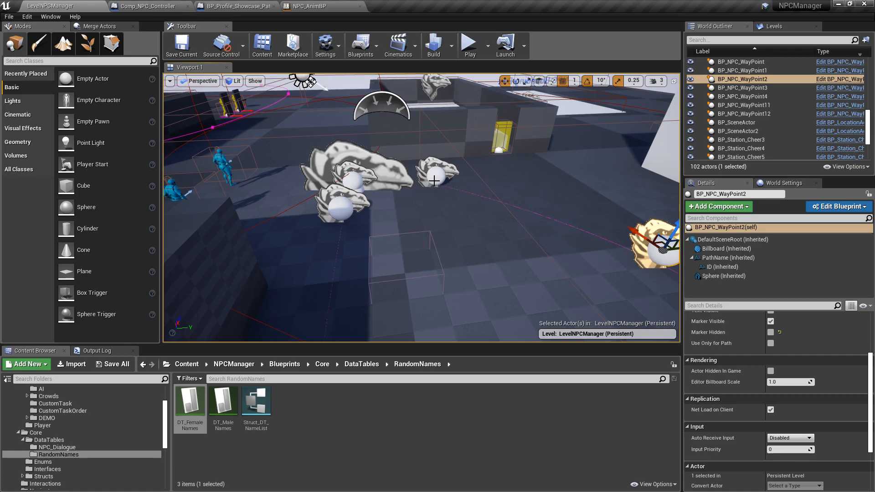
right_click_drag(472, 180, 397, 201)
key("w")
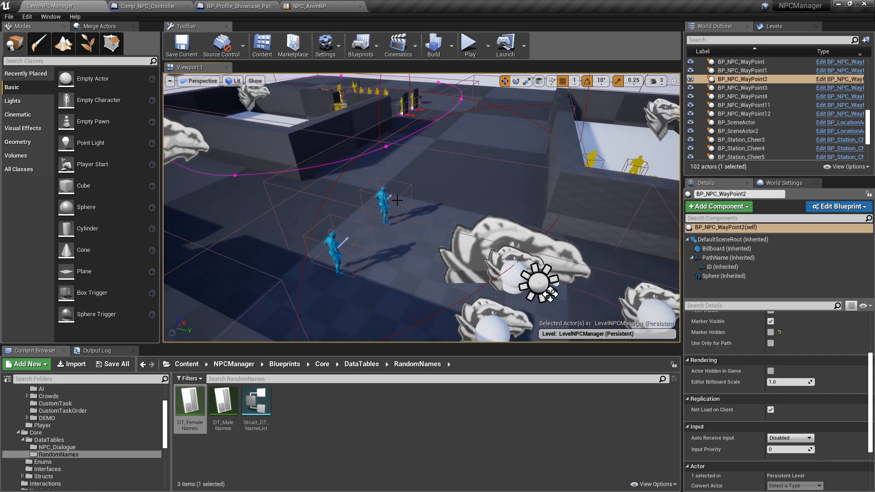
right_click_drag(336, 177, 393, 178)
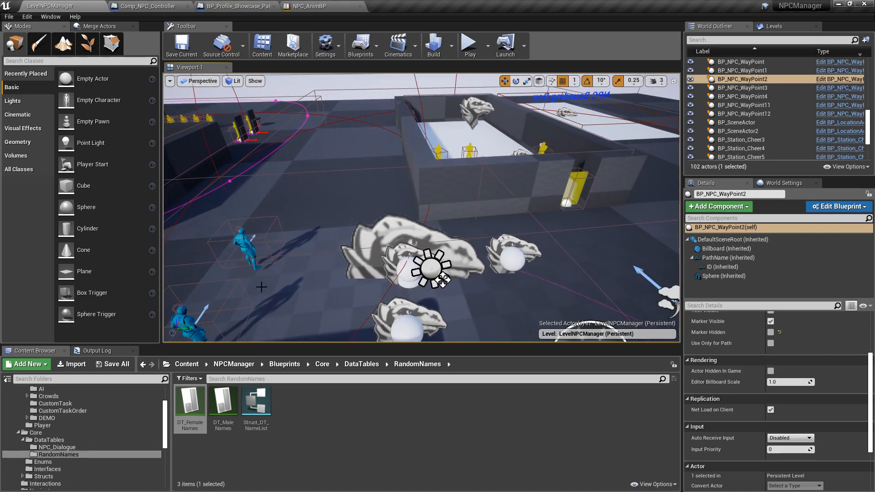
right_click_drag(261, 287, 229, 276)
mouse_move(335, 234)
right_mouse_down()
mouse_move(348, 236)
mouse_move(335, 234)
right_mouse_up()
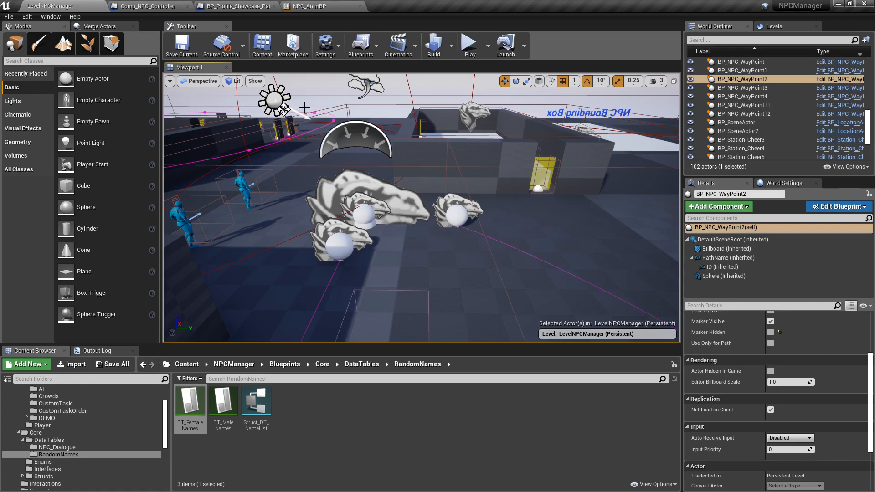
Step: Open the LevelShowcase level from the NPCManager Maps folder
left_click(8, 17)
left_click(27, 39)
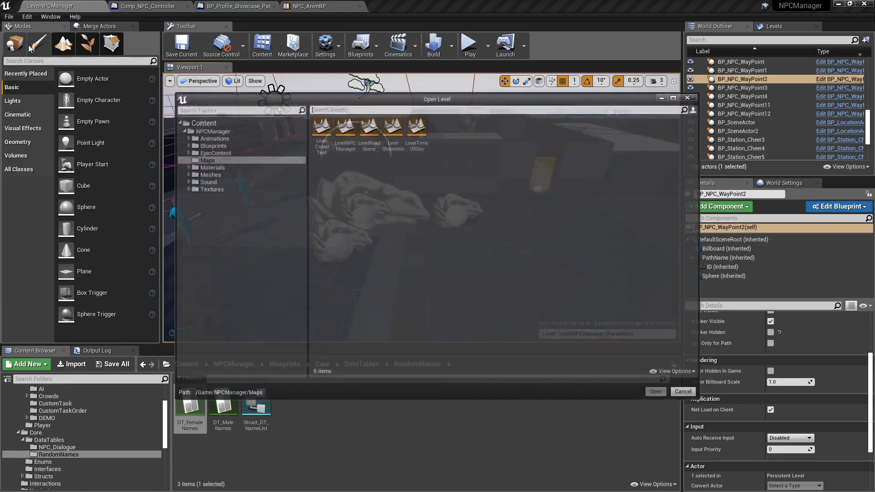
double_click(395, 124)
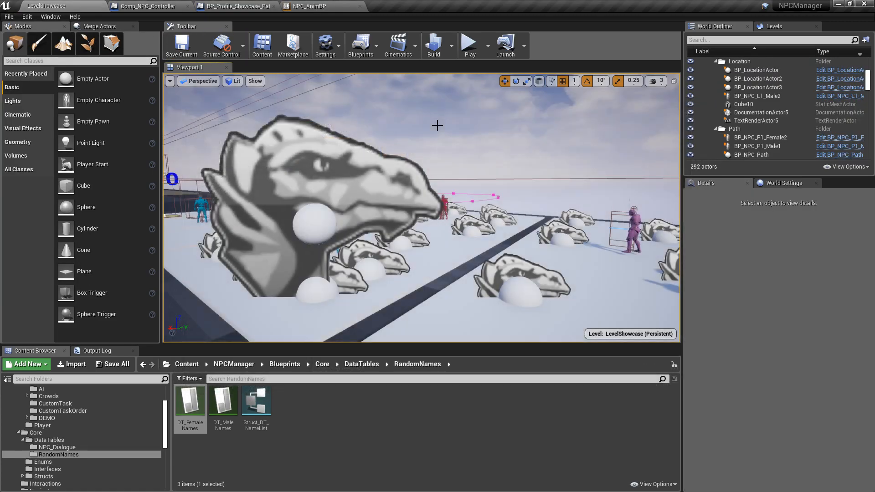
Step: Select BP_Station_Working4 in the Sequential room and review the Sound Clips entry under its Regular Animations
right_click_drag(477, 141, 518, 146)
key("w")
left_click(426, 225)
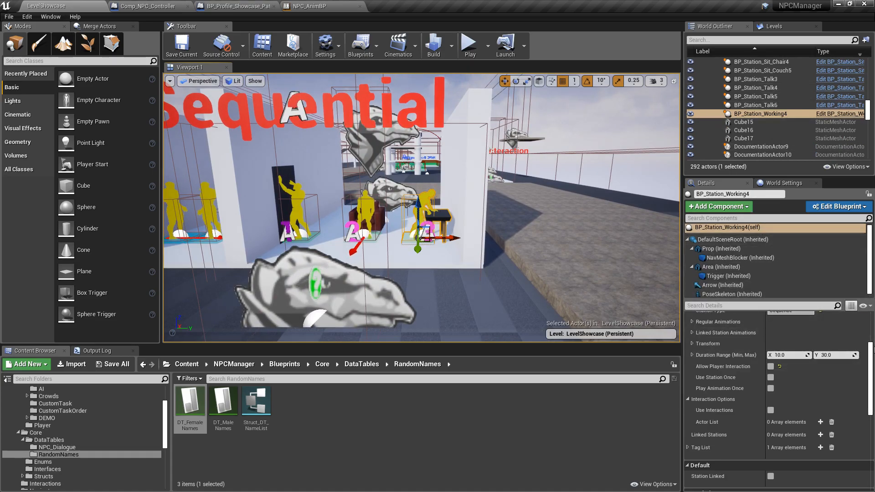
scroll(872, 339, "up", 3)
left_click_drag(874, 339, 873, 335)
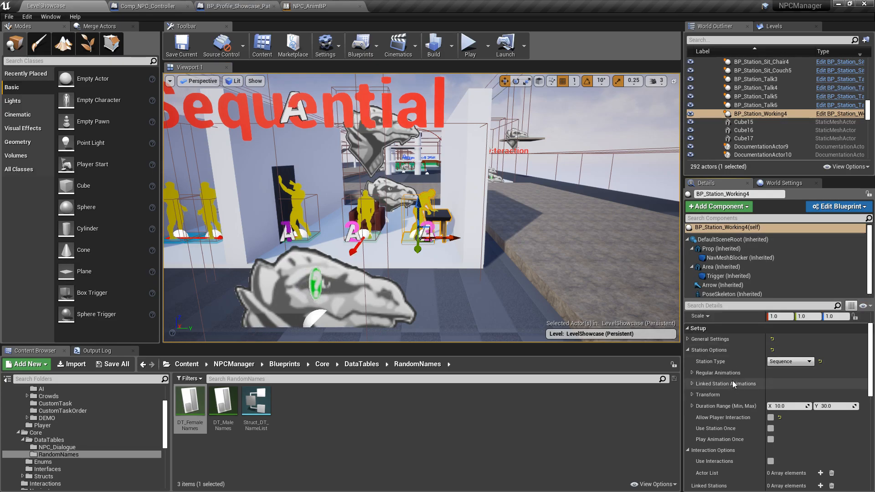
left_click(692, 373)
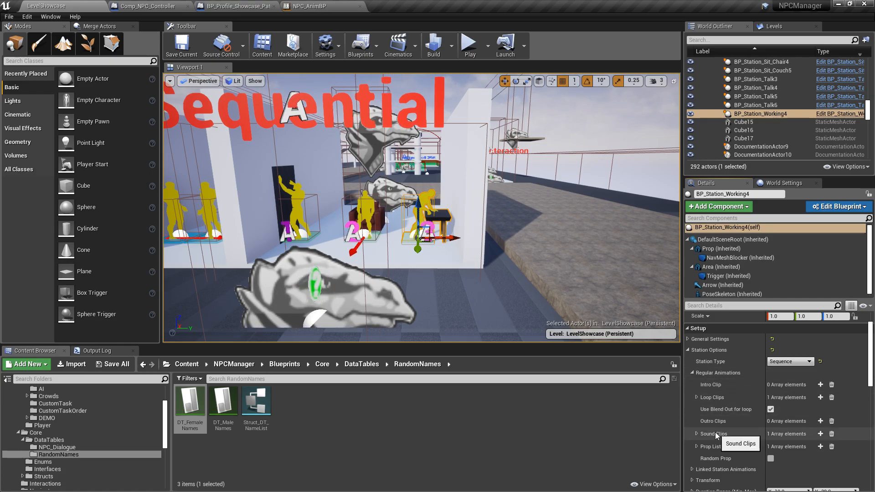
left_click(697, 434)
scroll(794, 401, "down", 4)
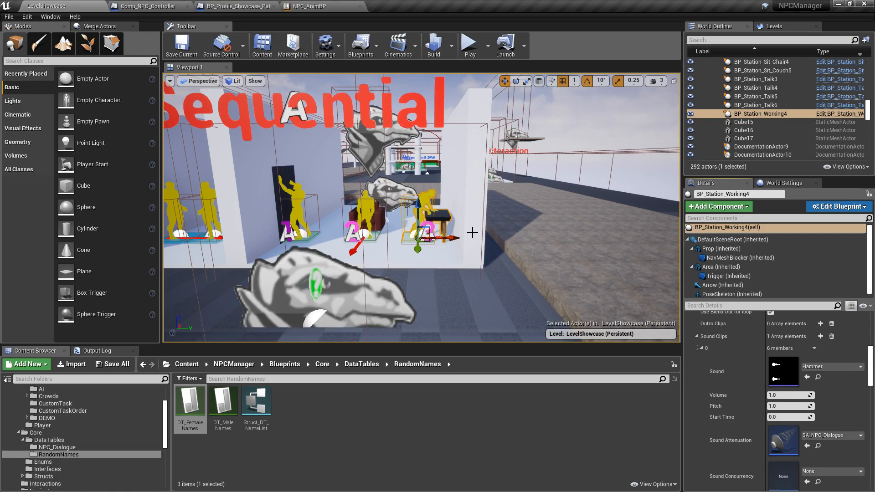
key("f")
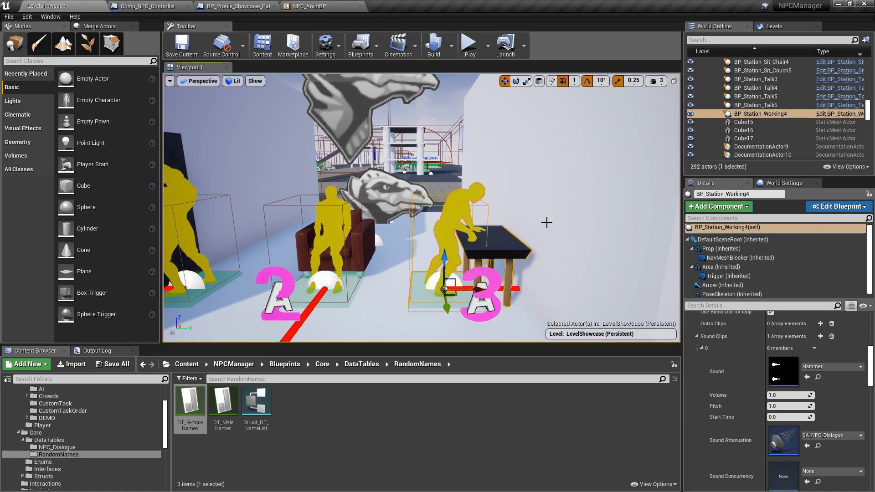
Step: Expand the station's Loop Clips, locate the AM_NPC_Work montage in the project content, and open it
scroll(825, 346, "up", 5)
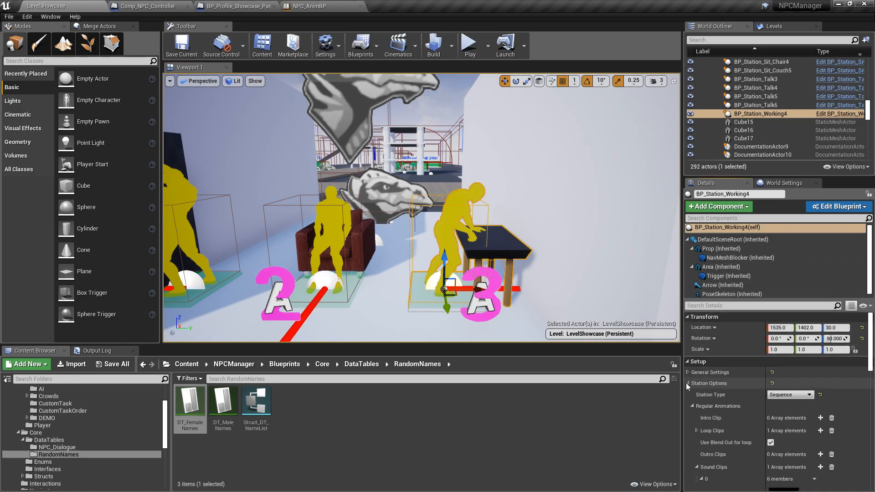
left_click(697, 431)
left_click(819, 460)
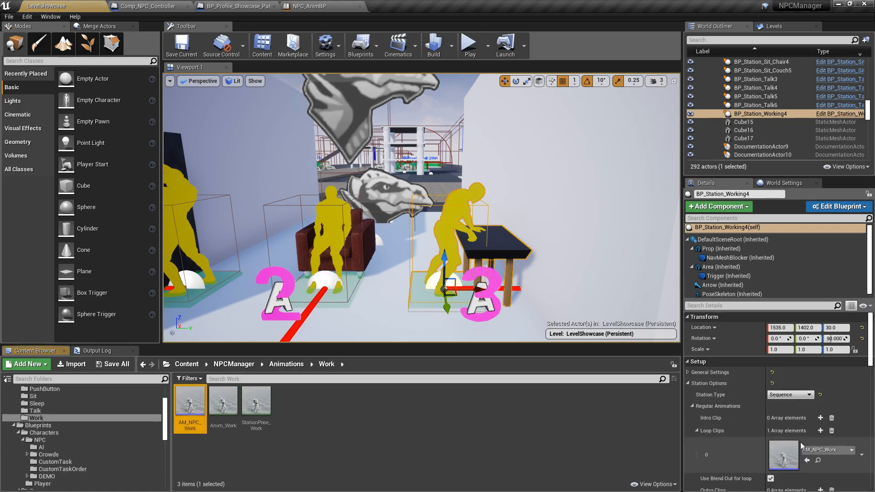
double_click(191, 401)
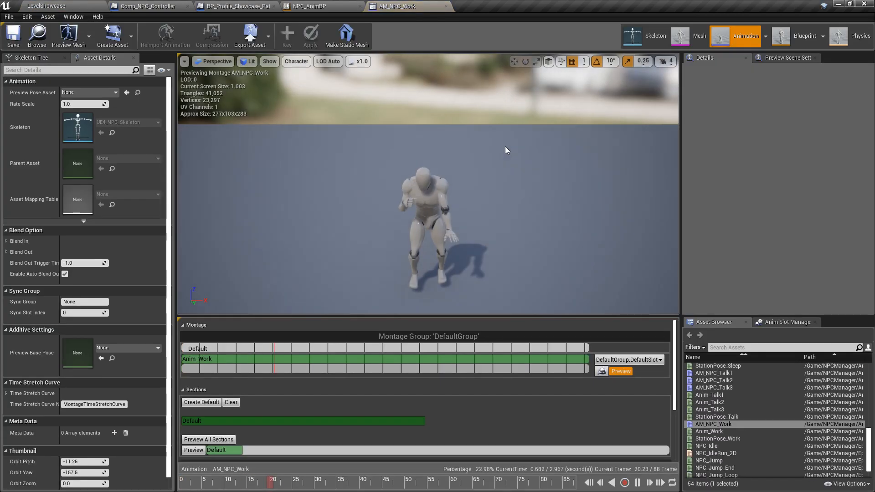
Step: Pause the AM_NPC_Work preview and scrub through the timeline to examine the timing of the NPCM_StationSound notifies
left_click(637, 482)
left_click_drag(677, 354, 676, 406)
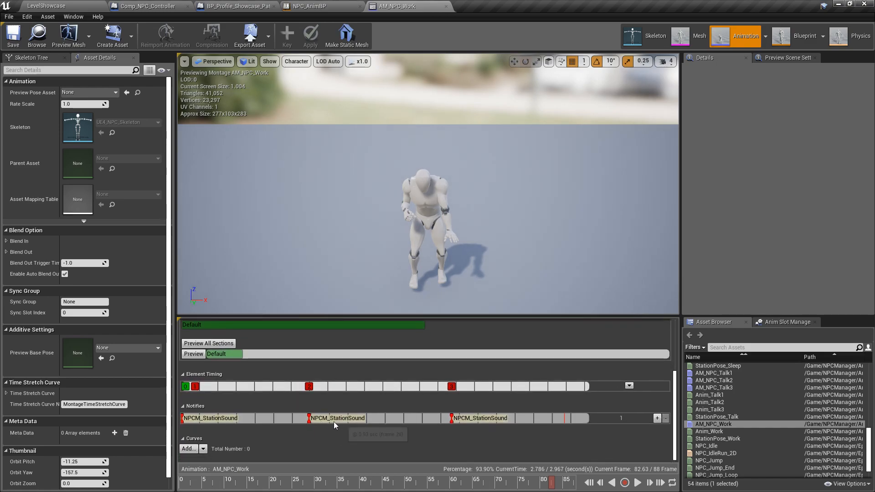
left_click_drag(552, 487, 172, 479)
mouse_move(319, 305)
right_mouse_down()
mouse_move(255, 304)
mouse_move(282, 314)
mouse_move(319, 305)
right_mouse_up()
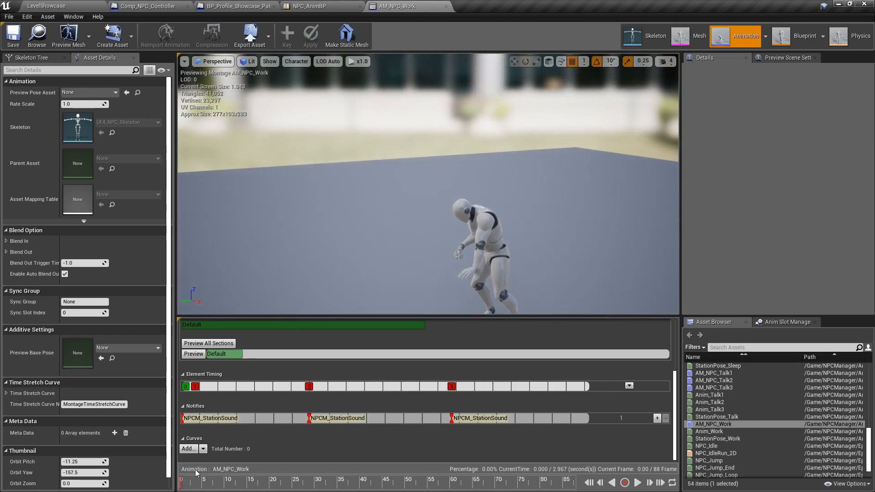
left_click_drag(182, 483, 577, 483)
left_click_drag(634, 454, 446, 481)
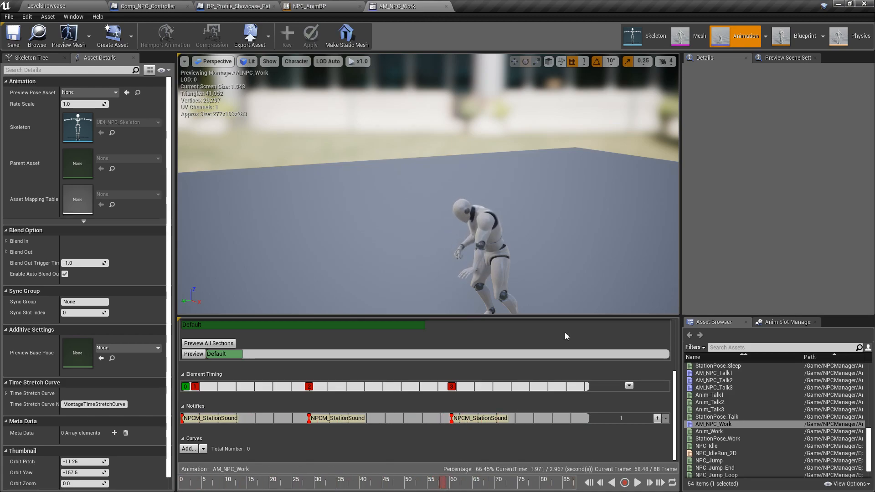
Step: Add a Play Sound notify near the end of the montage's Notifies track, view its details, and delete it
right_click(566, 421)
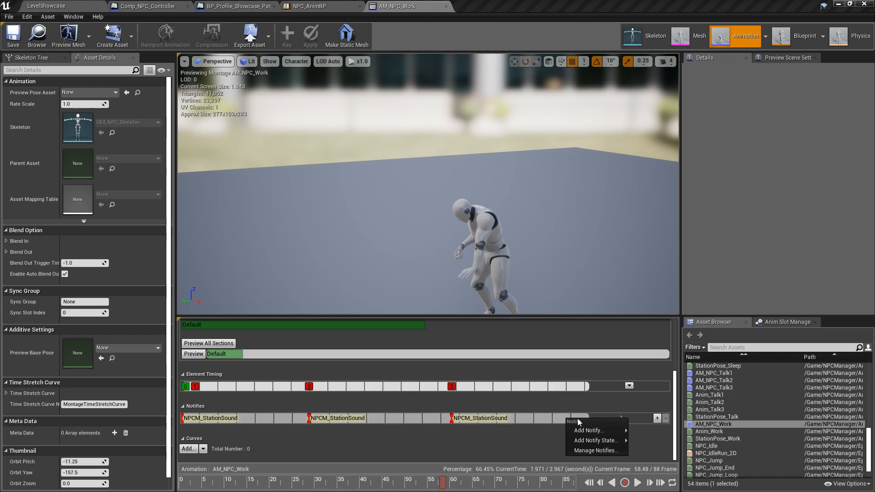
mouse_move(598, 431)
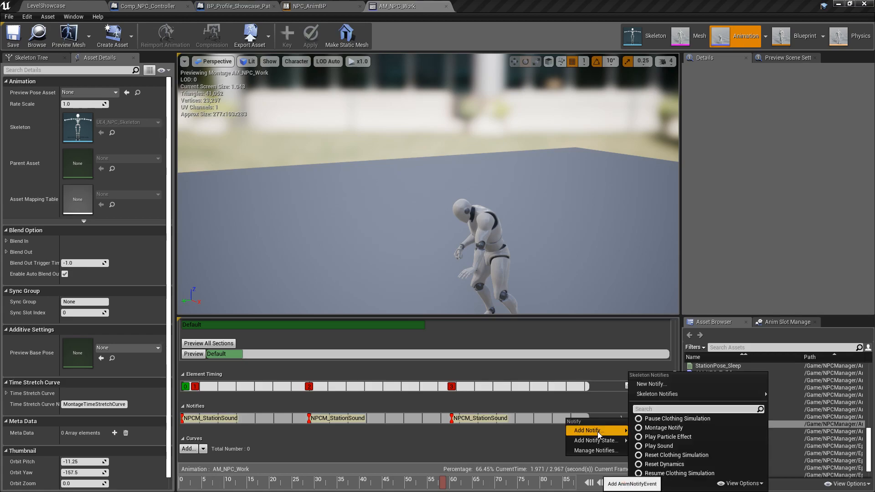
left_click(664, 446)
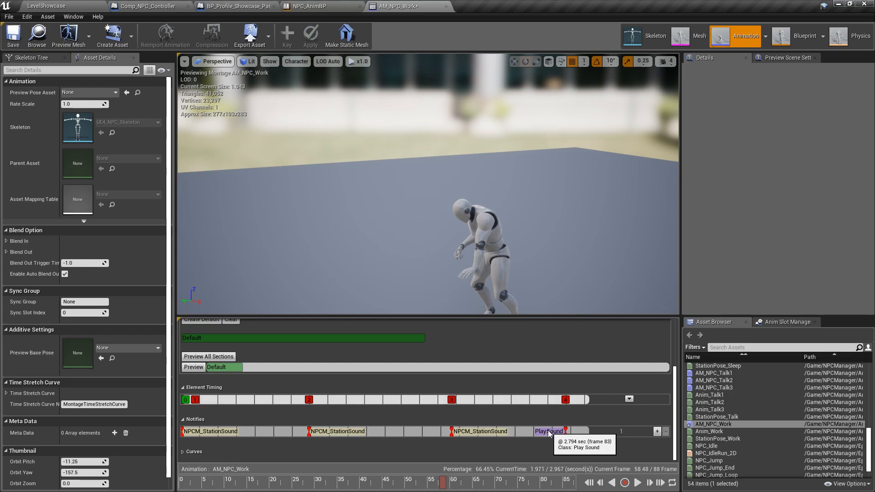
left_click(549, 432)
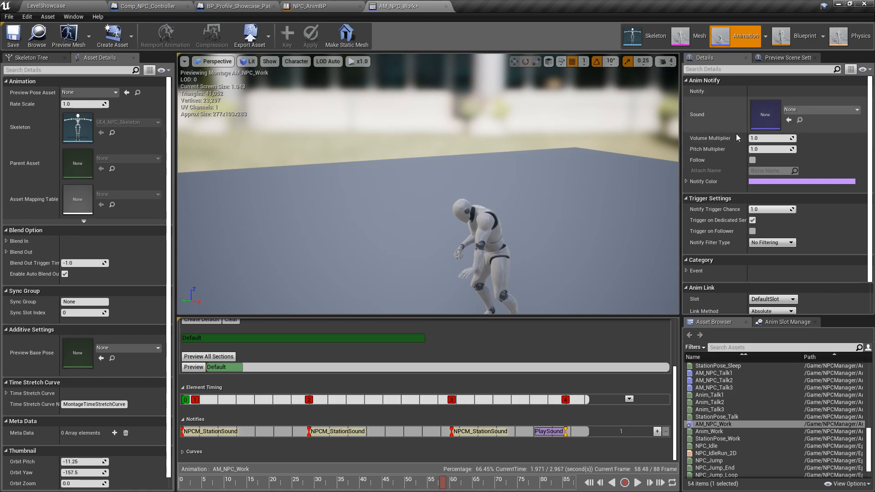
right_click(551, 434)
left_click(577, 417)
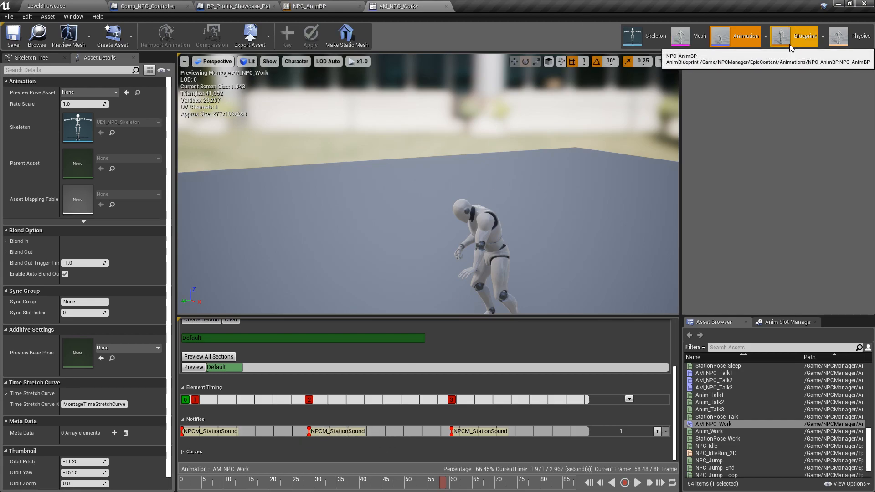
Step: Switch to NPC_AnimBP and examine the Play Station sound section of its Event Graph through to Event Play Animation Sound
left_click(314, 6)
scroll(354, 205, "up", 5)
left_click_drag(321, 150, 532, 297)
right_click_drag(455, 184, 371, 82)
left_click(304, 116)
left_click_drag(304, 116, 496, 232)
right_click_drag(514, 126, 222, 122)
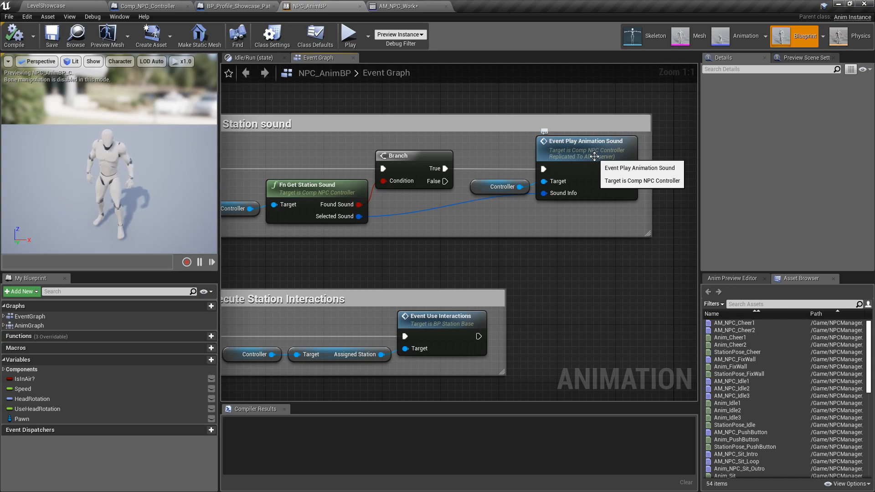
Step: Select the Play Station sound nodes and trace their connection back to the StationSound notify event
right_click_drag(444, 142, 431, 140)
left_click_drag(303, 117, 548, 266)
right_click_drag(556, 139, 239, 132)
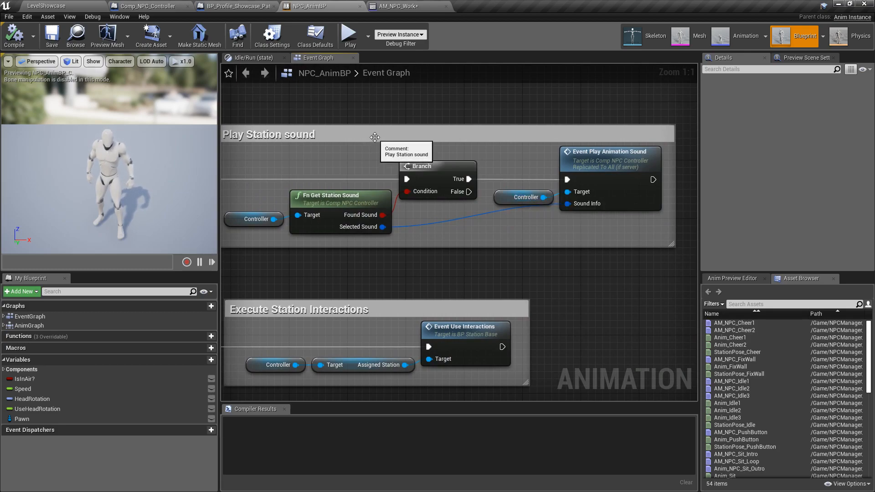
right_click_drag(356, 114, 336, 106)
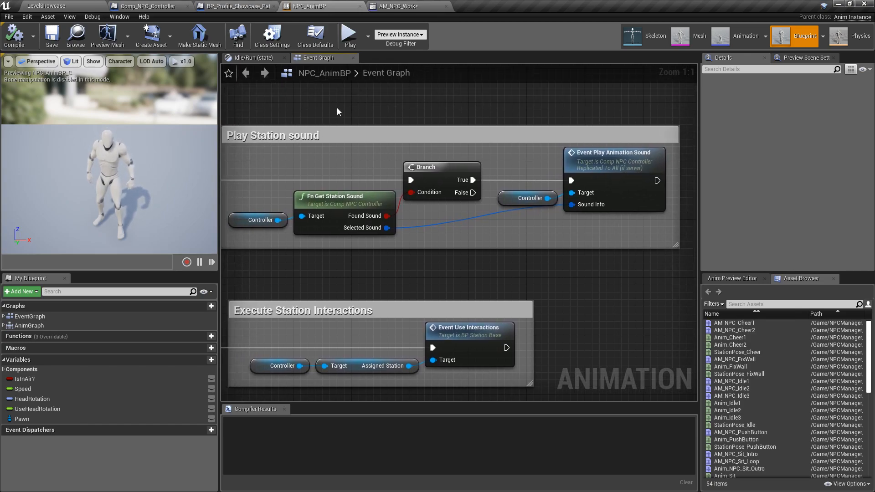
mouse_move(338, 109)
right_mouse_down()
mouse_move(497, 106)
mouse_move(335, 111)
right_mouse_up()
left_click_drag(257, 97, 628, 254)
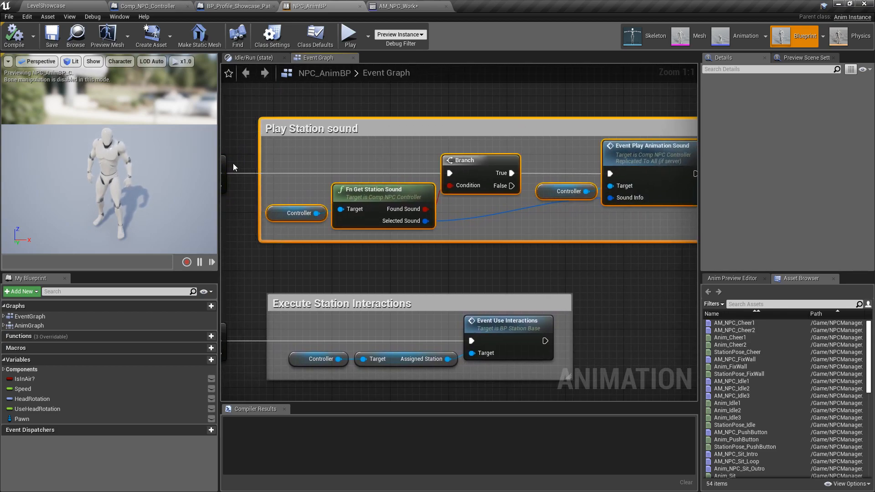
right_click_drag(295, 106, 495, 90)
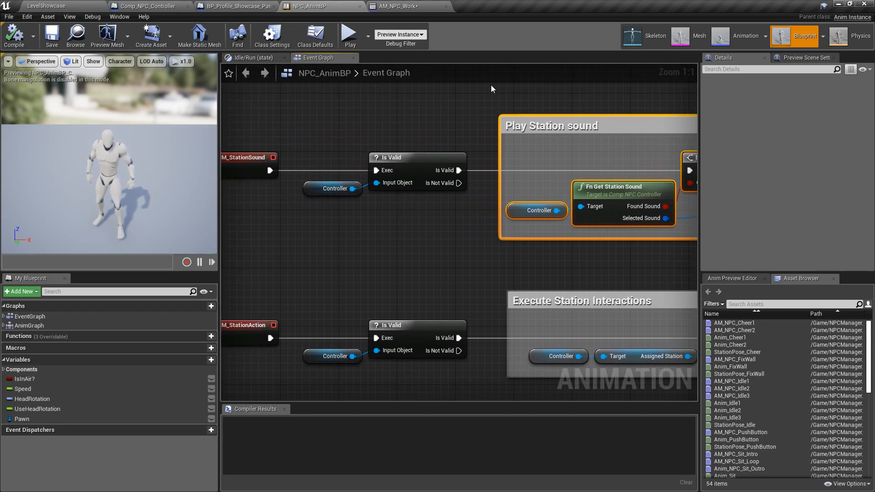
Step: Return to the AM_NPC_Work montage and save it
left_click(401, 5)
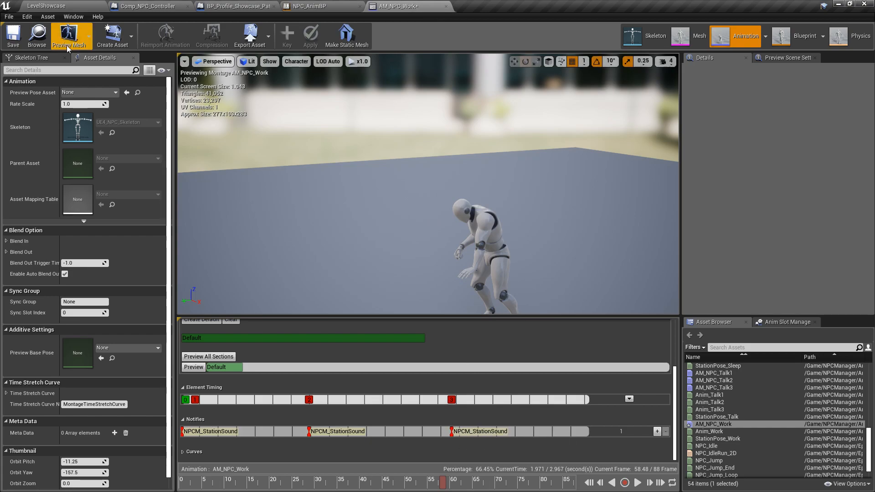
left_click(11, 42)
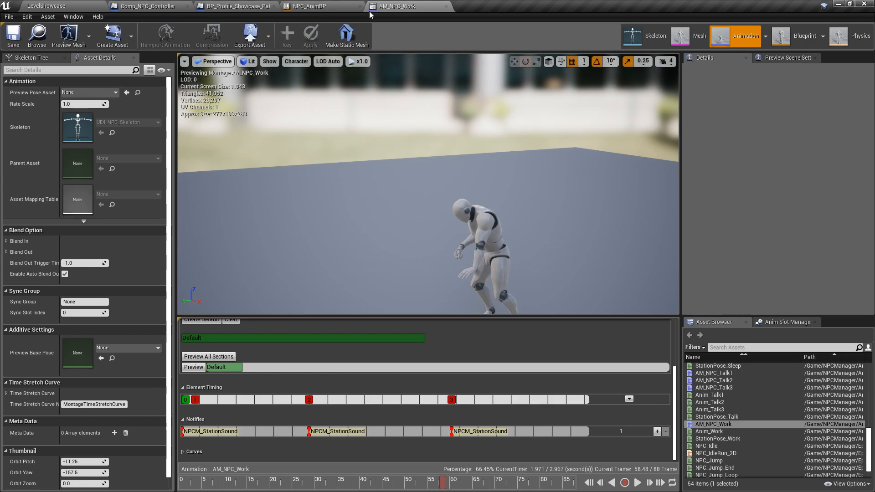
Step: Review how Fn Get Station Sound feeds its selected sound to Event Play Animation Sound in NPC_AnimBP
left_click(314, 6)
right_click_drag(422, 212, 389, 231)
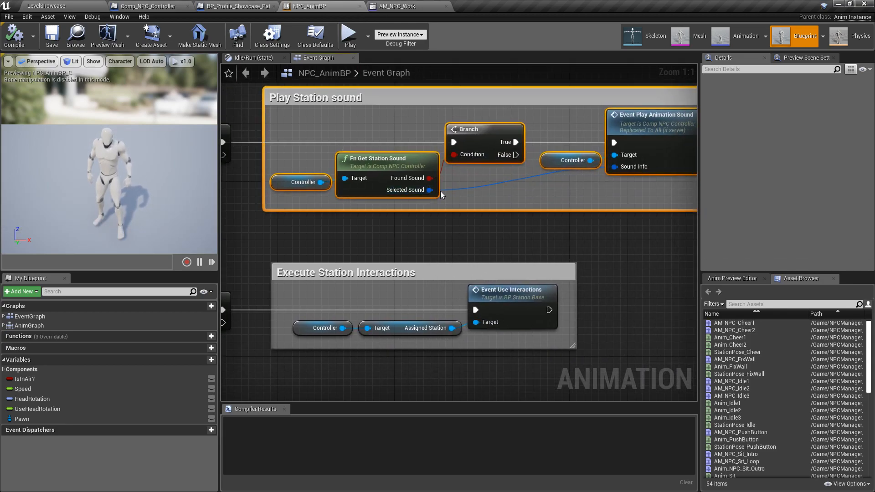
right_click_drag(655, 183, 552, 192)
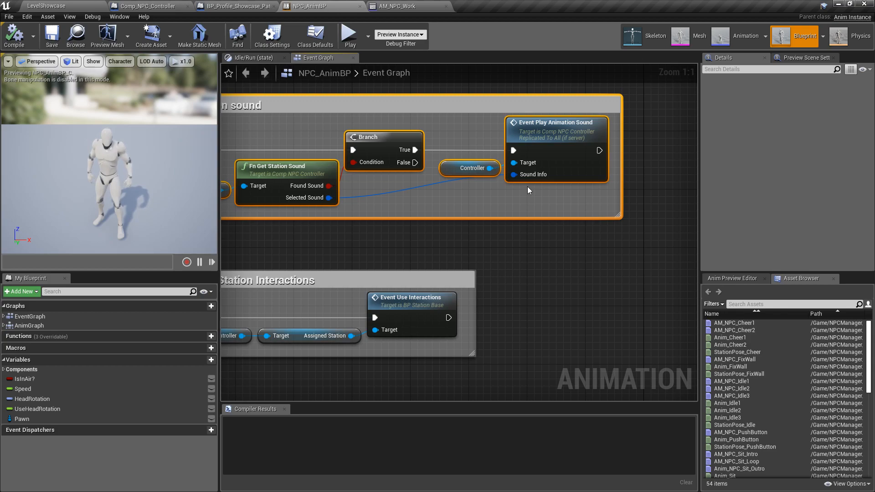
Step: Return to LevelShowcase and review the Hammer sound clip settings of BP_Station_Working4
left_click(68, 6)
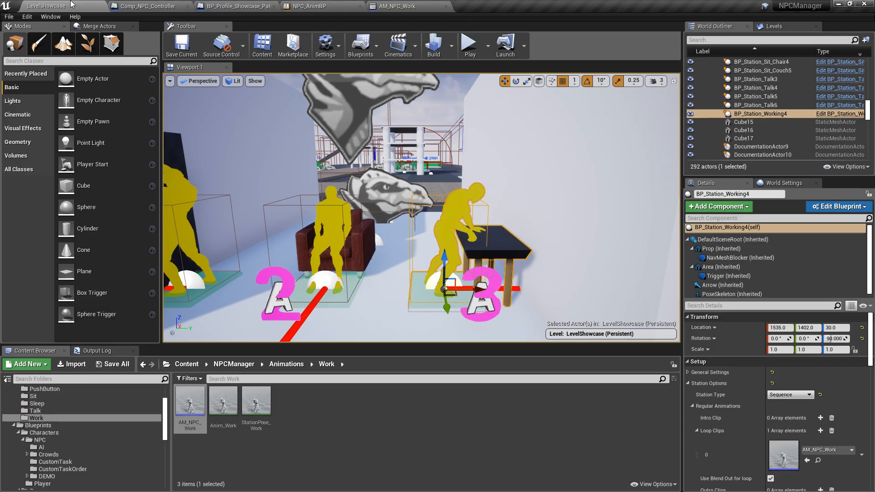
left_click_drag(872, 323, 872, 366)
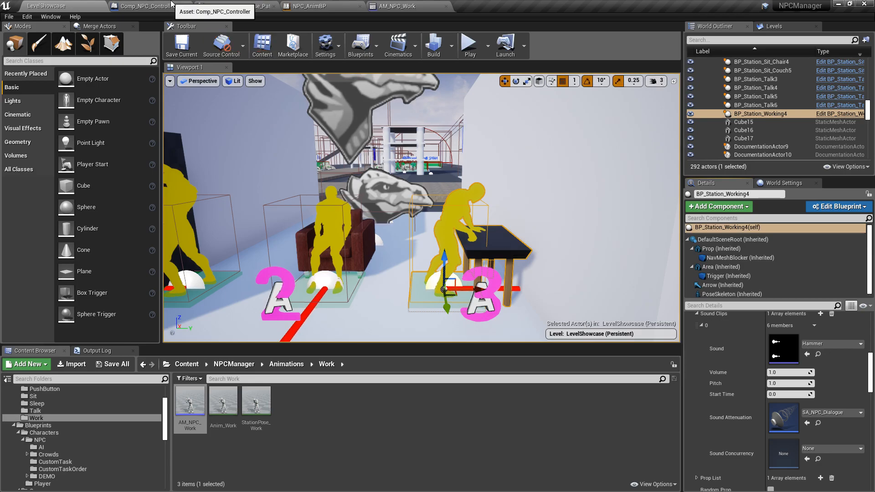
Step: Select the BP_Station_PushButton station beside the red platform in the showcase level
left_click(303, 6)
right_click_drag(324, 259, 785, 115)
left_click_drag(295, 112, 549, 269)
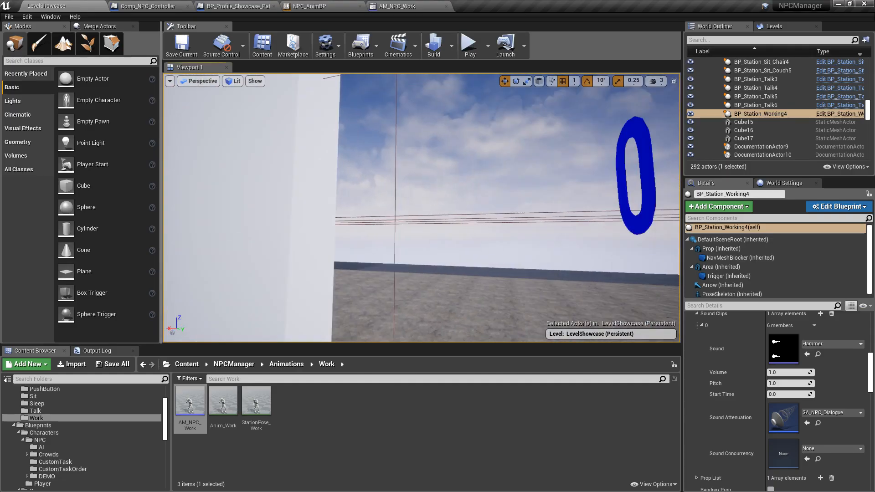
key("f")
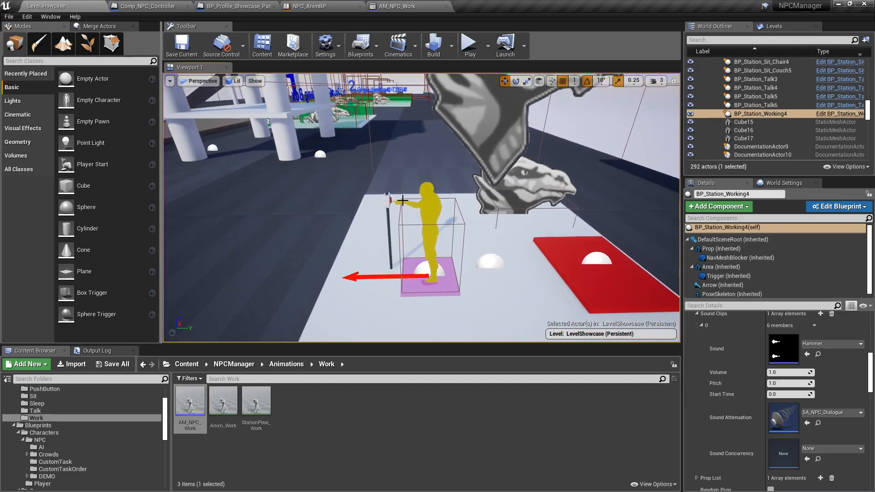
left_click(398, 203)
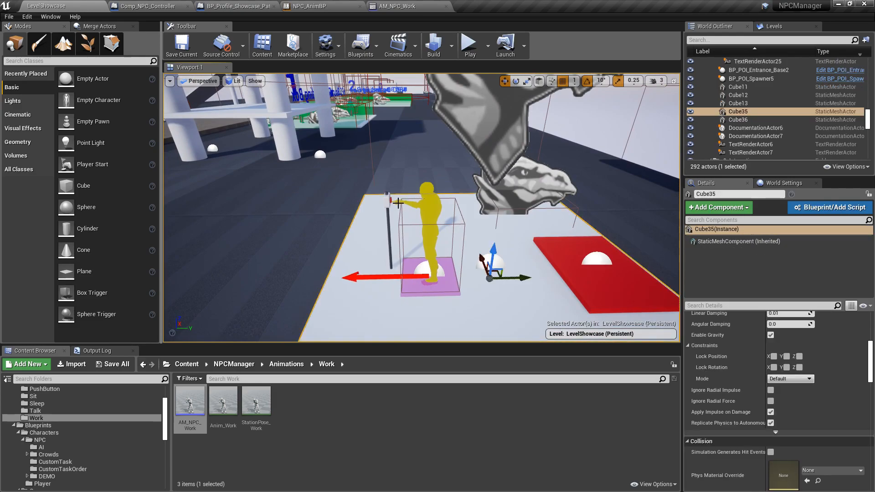
left_click(426, 206)
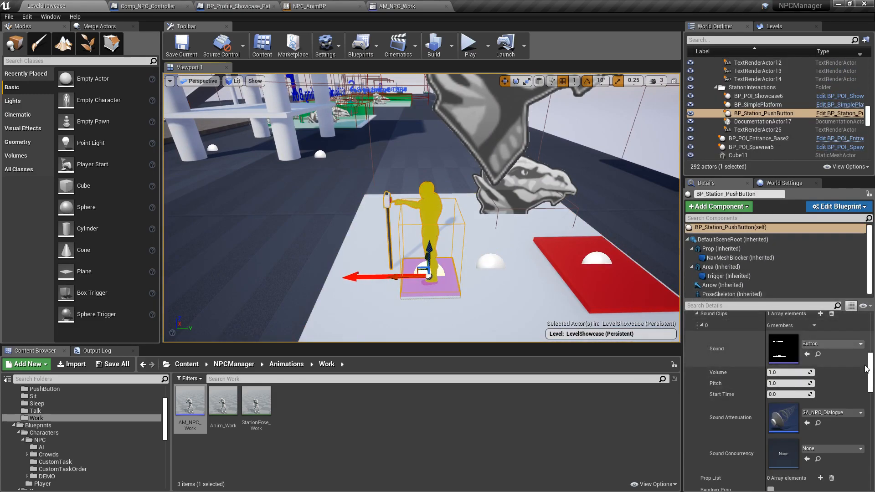
Step: Review the push-button station's sound clip settings and expand the Actor List in its Interaction Options
right_click_drag(593, 270, 538, 266)
key("s")
key("w")
key("s")
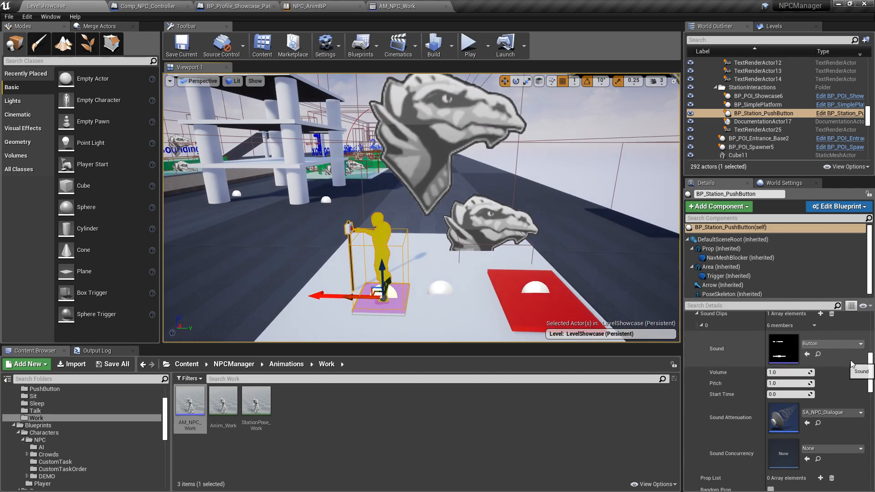
left_click_drag(872, 365, 872, 390)
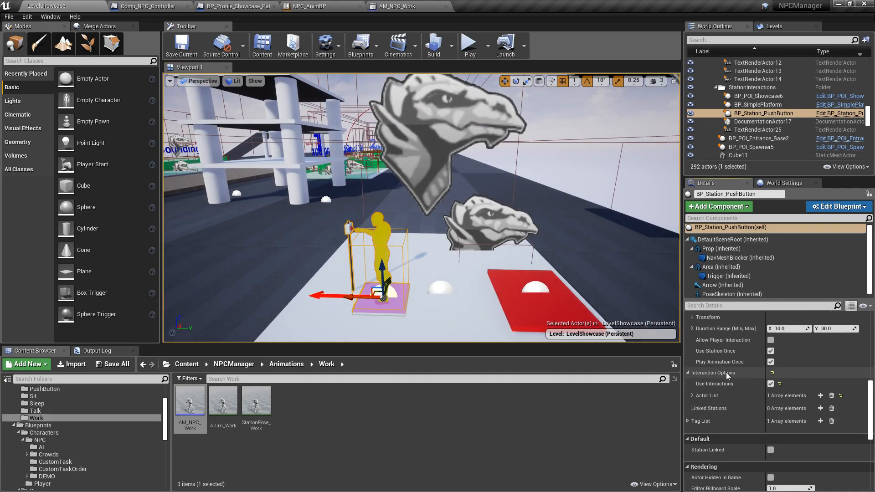
left_click(692, 396)
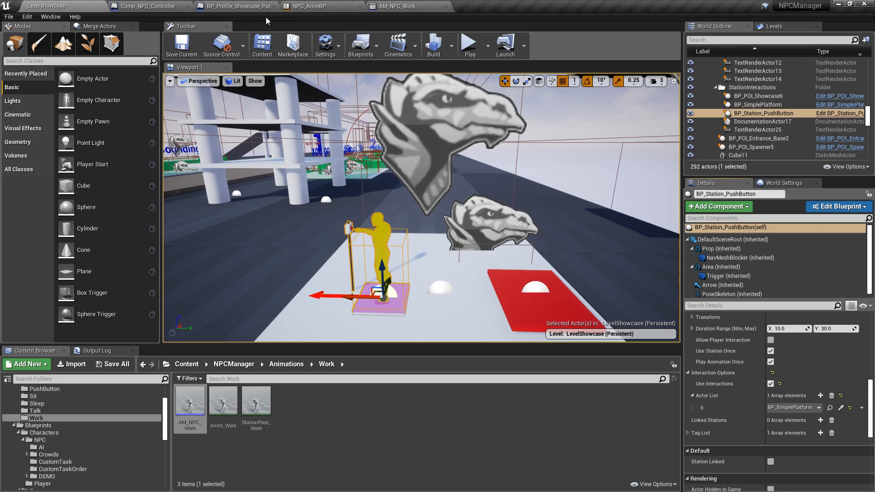
Step: Play the level and run the character to the Sequential stations to watch the hammering NPC at station 1 up close
left_click(311, 10)
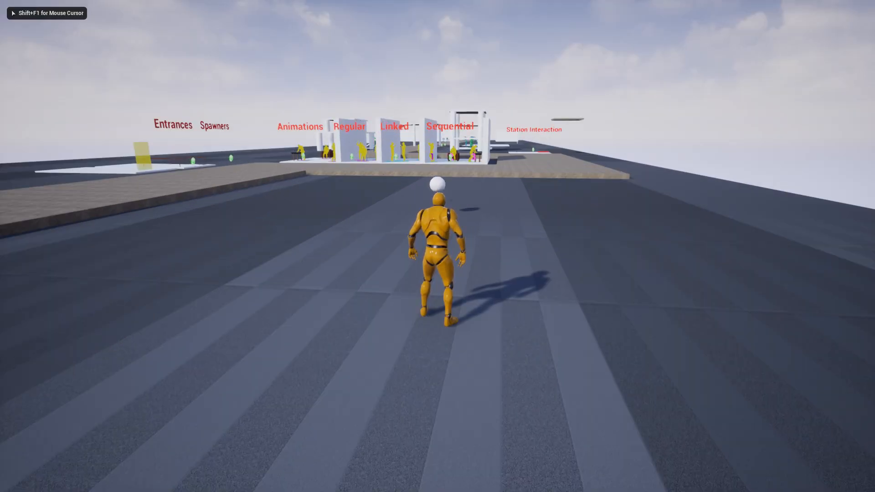
key("w")
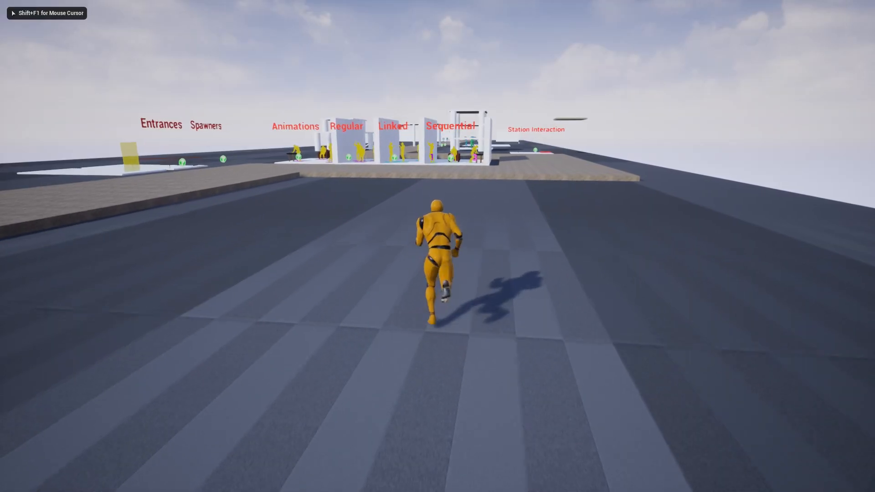
key("w")
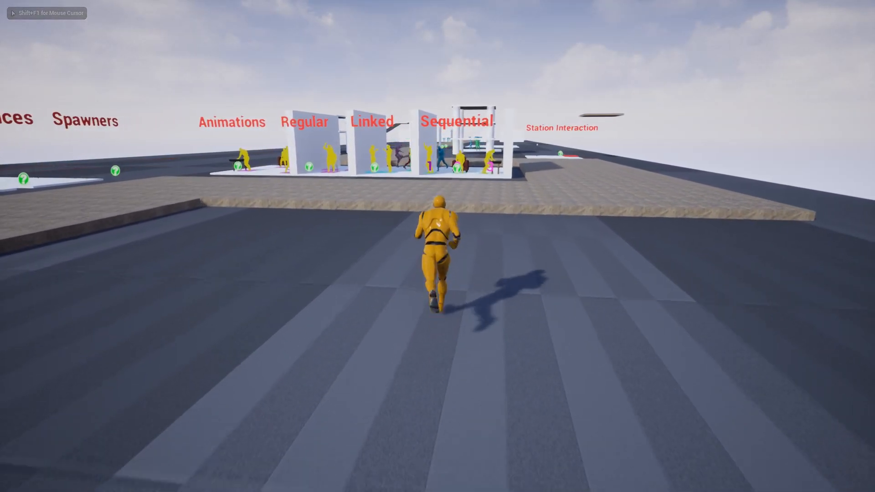
key("w")
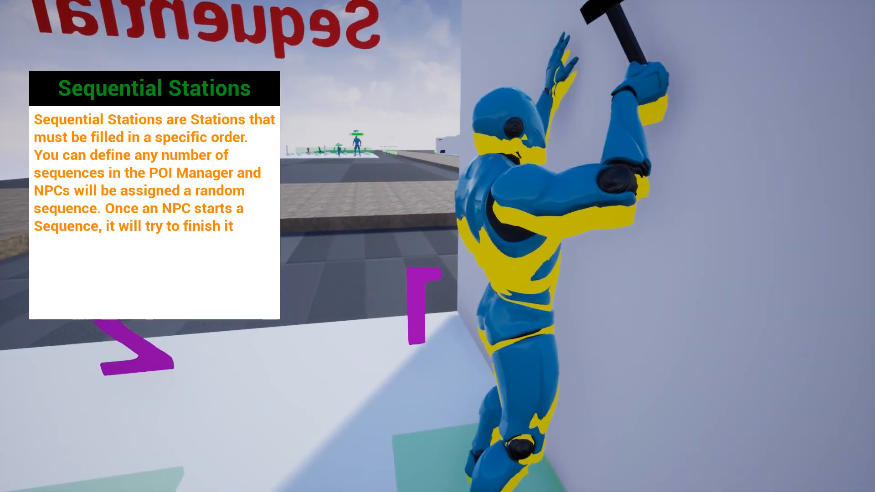
key("w")
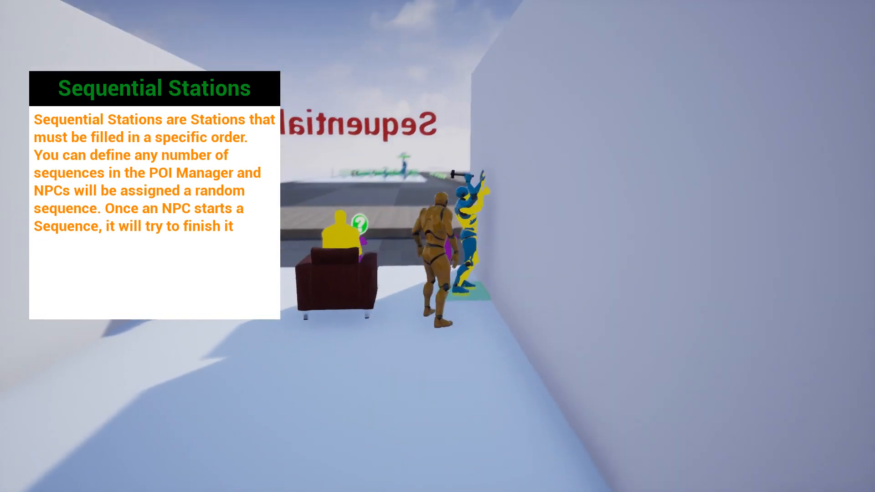
Step: Run the character out of the Sequential booth and past the Regular stations to the Animations stations
key("w")
key("d")
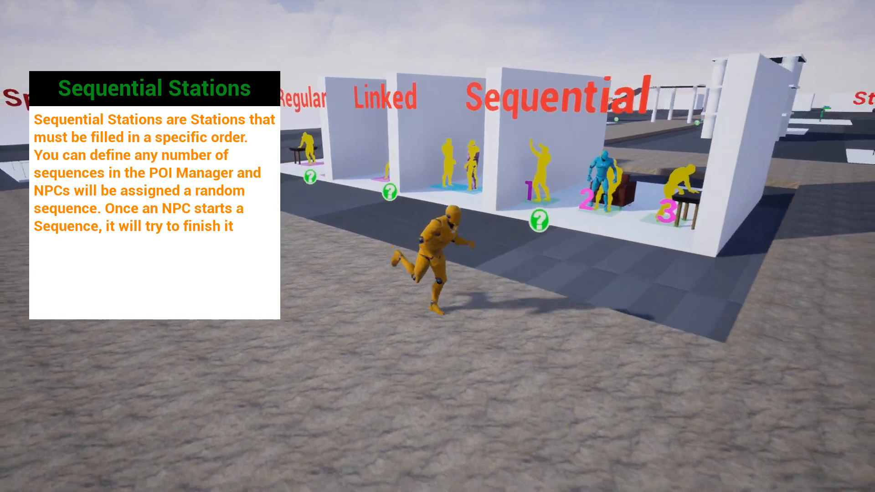
key("w")
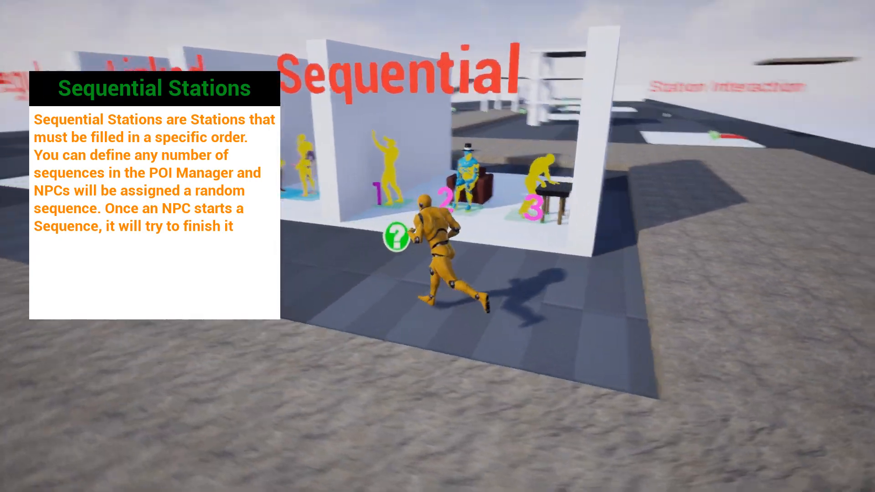
key("a")
key("a")
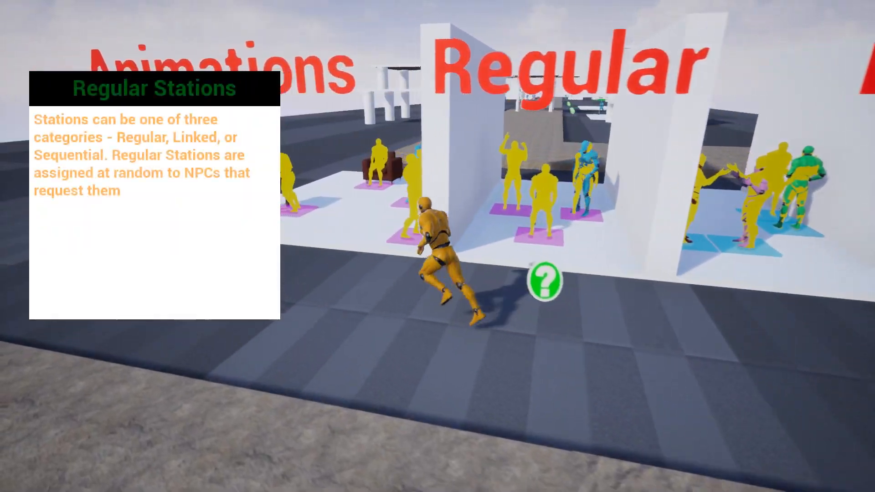
key("w")
key("d")
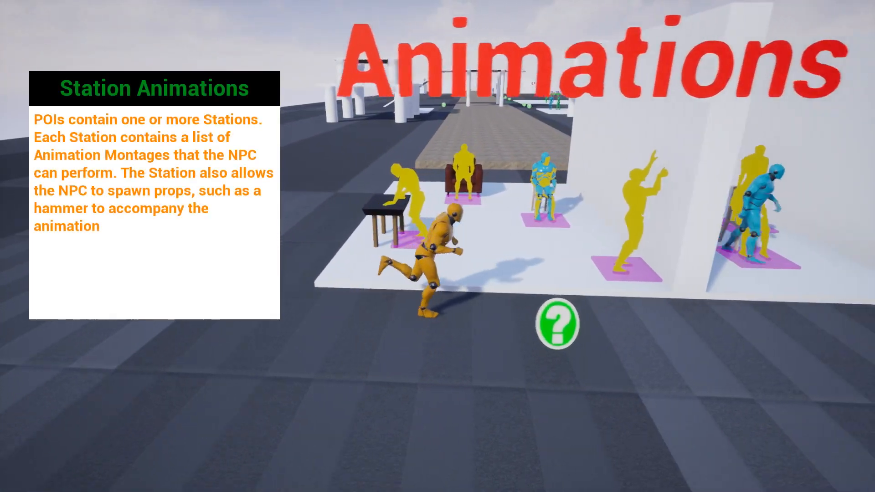
Step: Return to the Sequential booth and watch the NPC hammering at station 3 in close-up view
key("d")
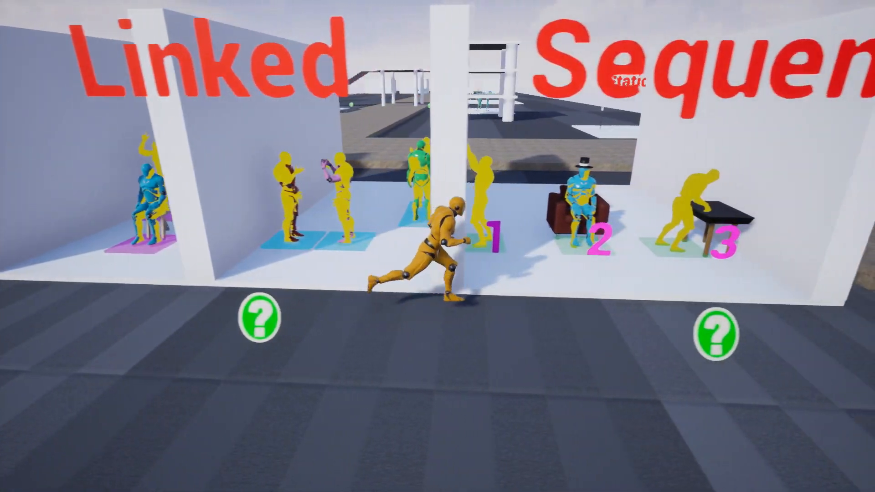
key("s")
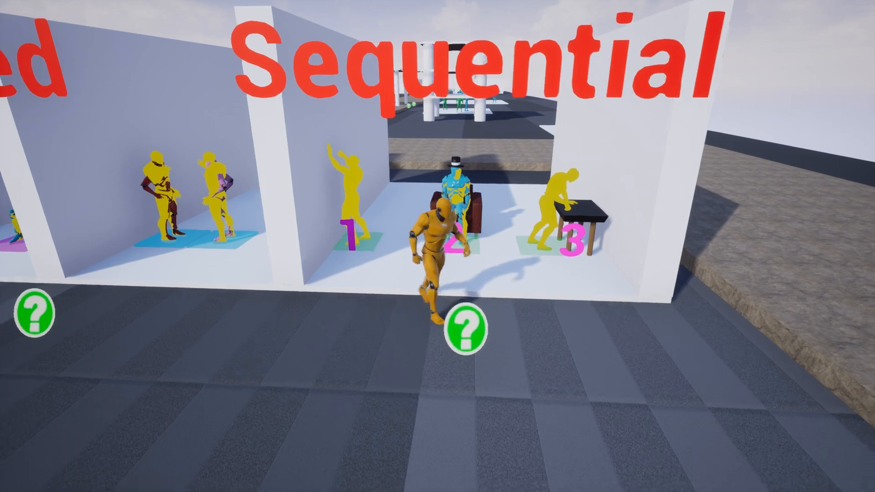
key("d")
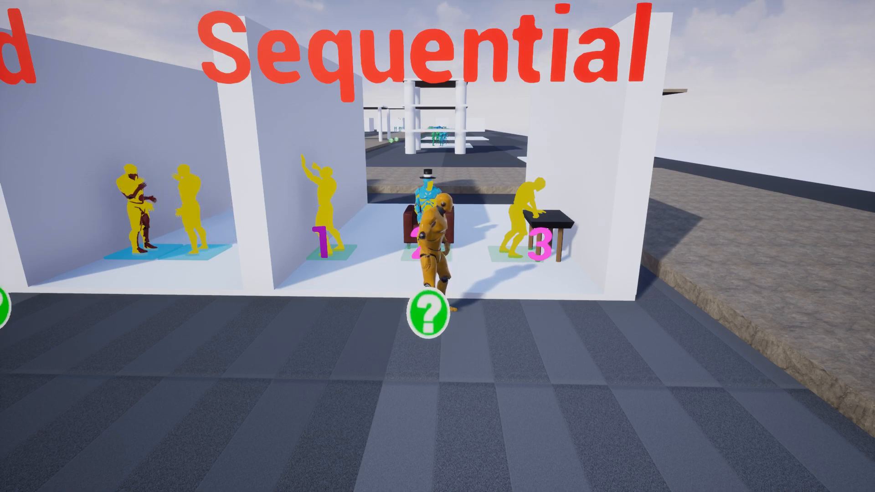
key("d")
key("w")
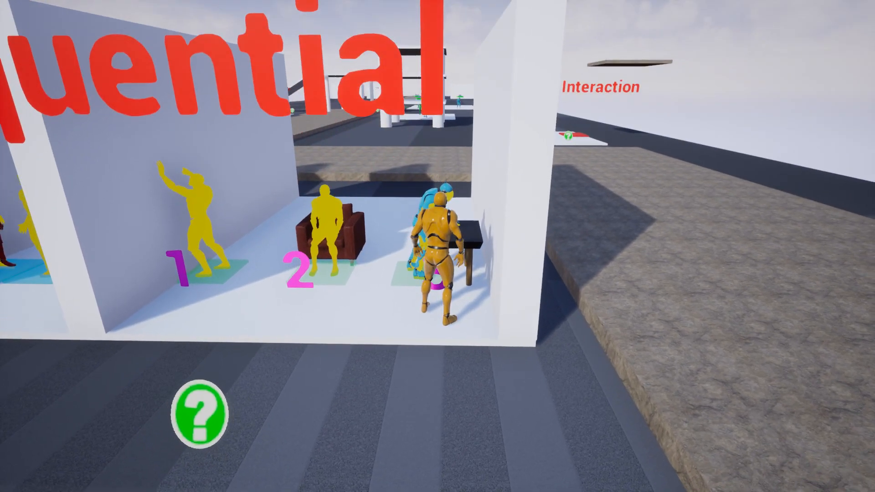
key("s")
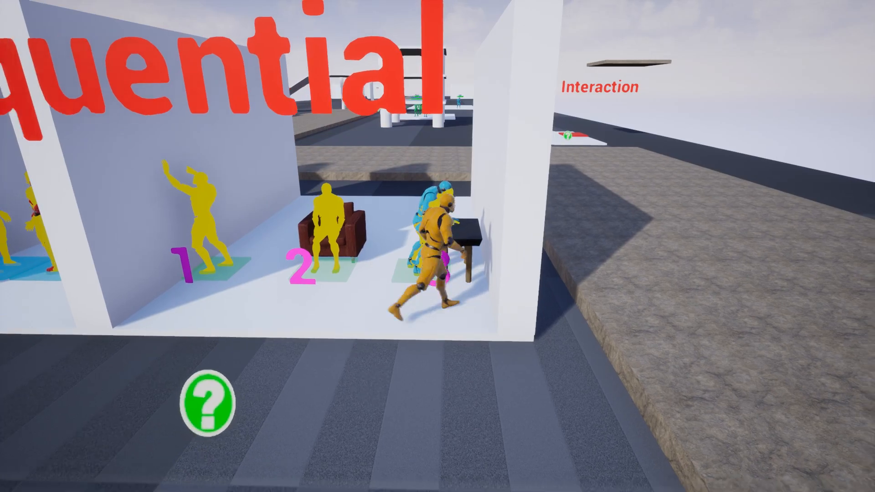
key("w")
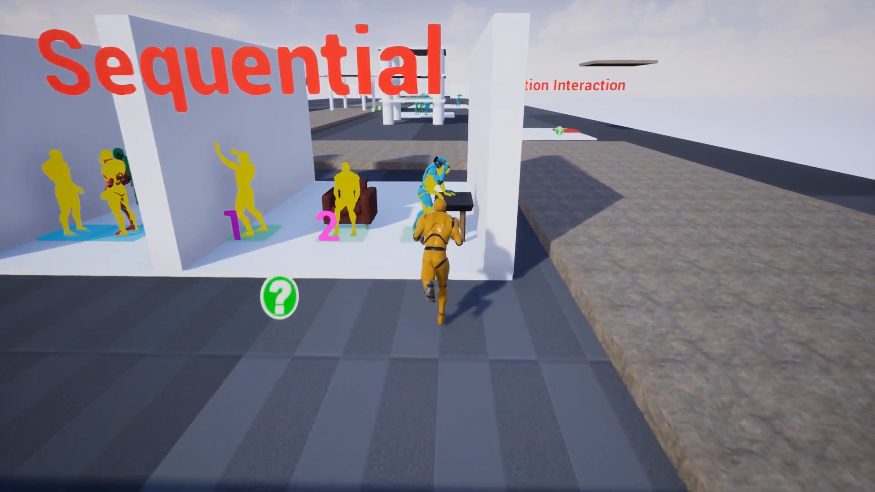
key("v")
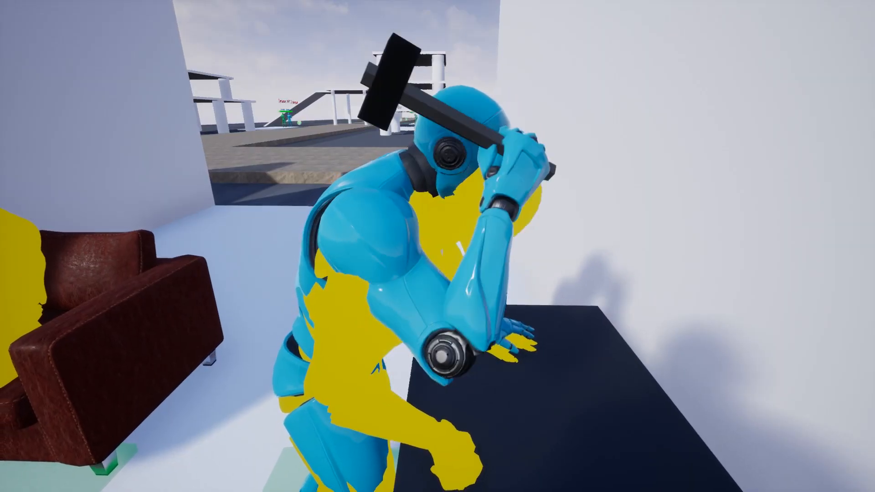
key("v")
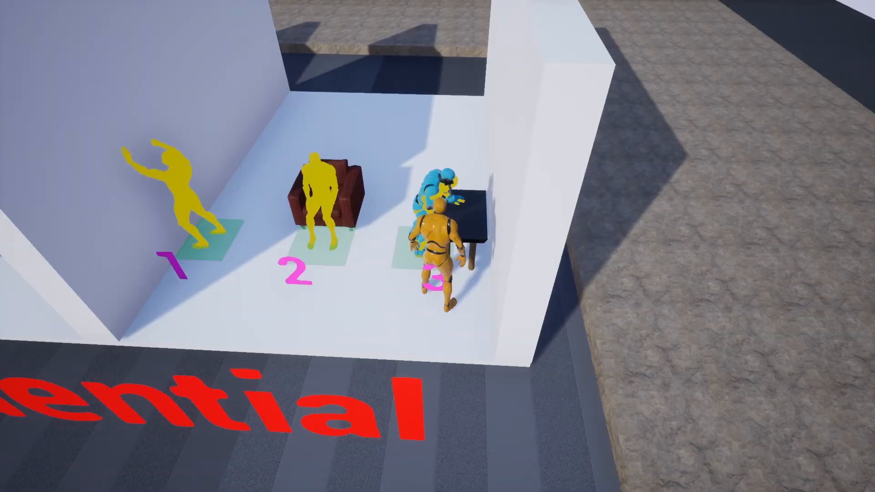
Step: Run to the Station Interaction area, ride the red platform raised by the push-button station, and return to the ground
key("s")
key("d")
key("w")
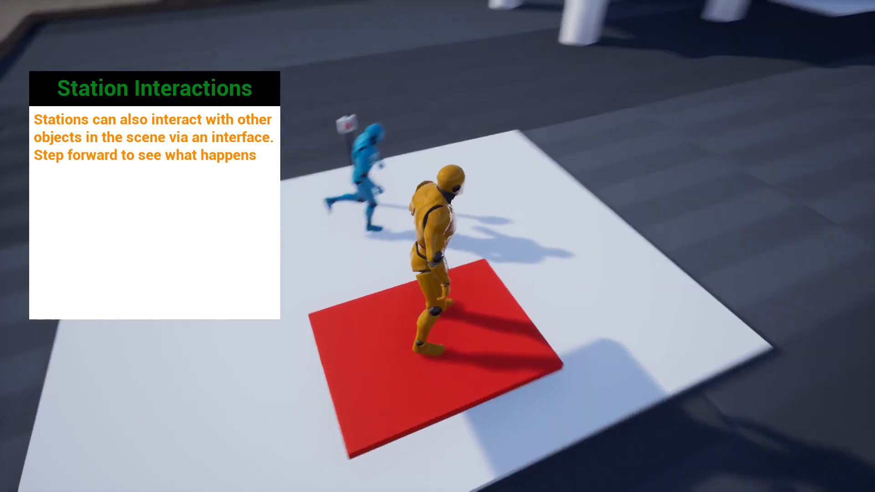
key("w")
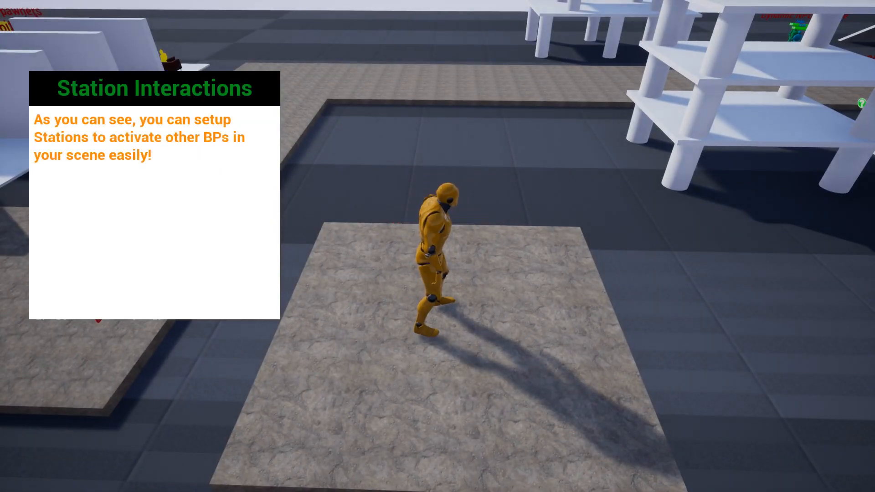
key("w")
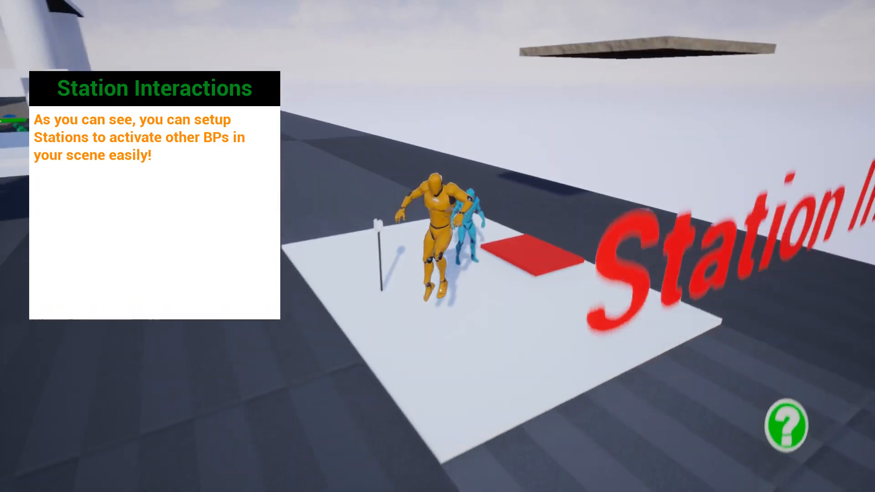
key("d")
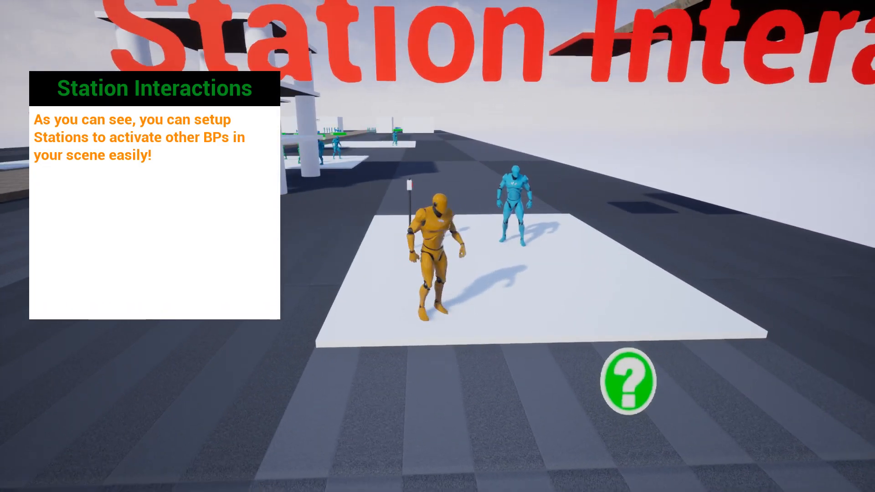
Step: Run along the stone path from the Station Interaction area to the Dynamic NPC Dialogue area
key("a")
key("w")
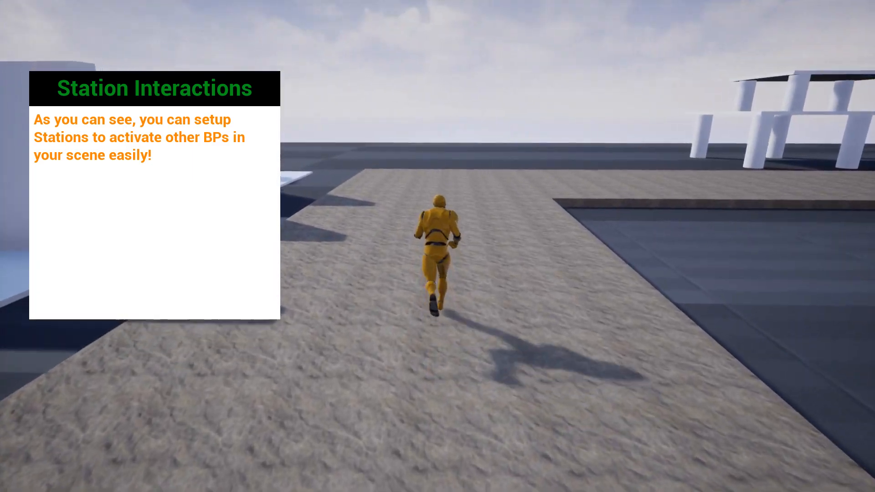
key("w")
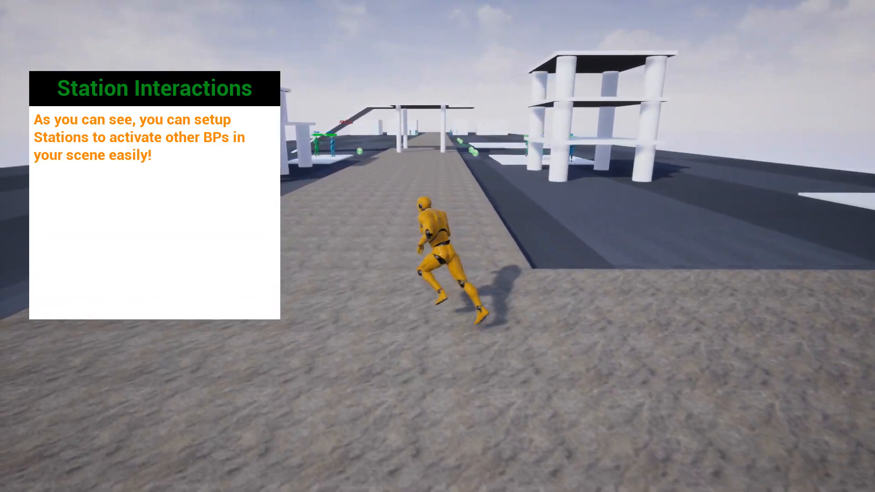
key("w")
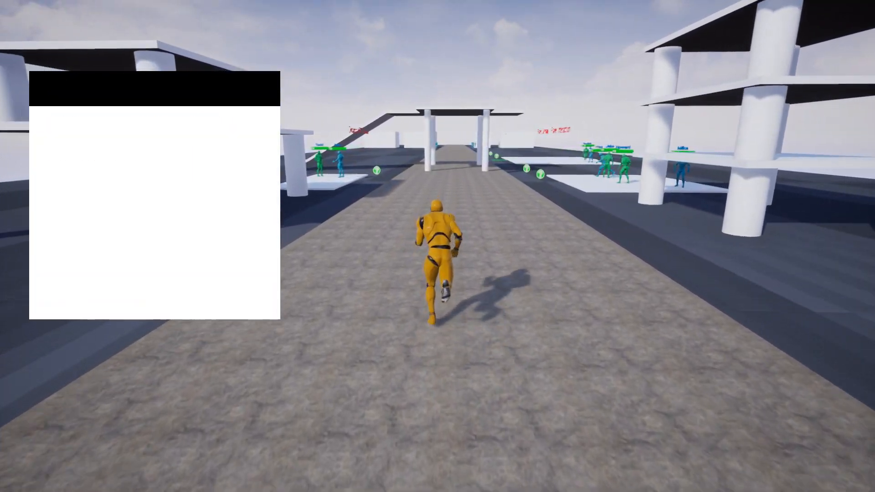
key("w")
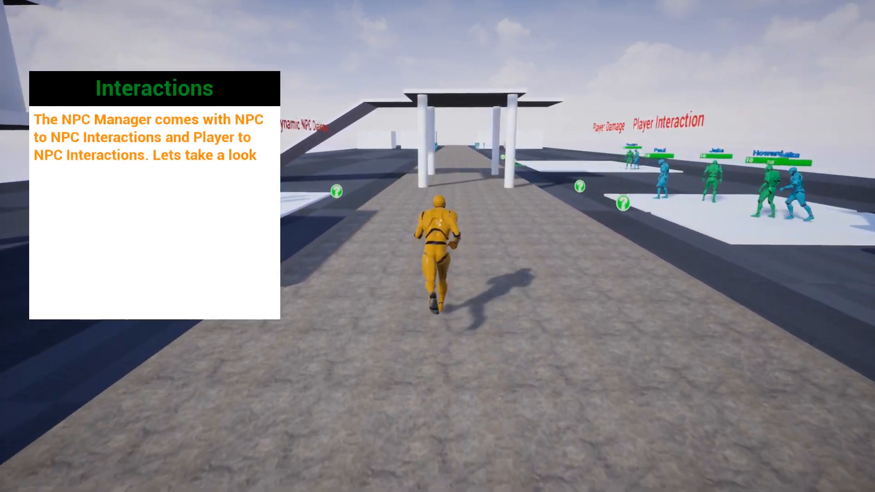
key("w")
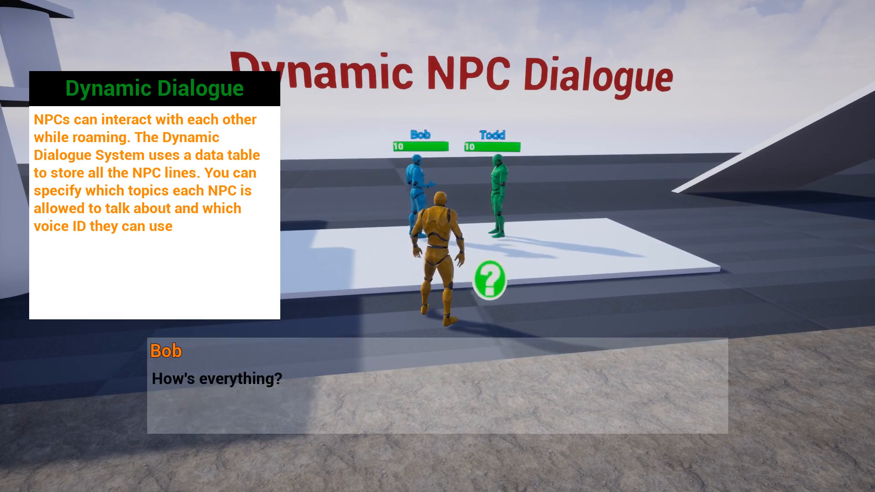
Step: Approach the two talking NPCs in the Dynamic NPC Dialogue area and view their conversation up close
key("w")
key("d")
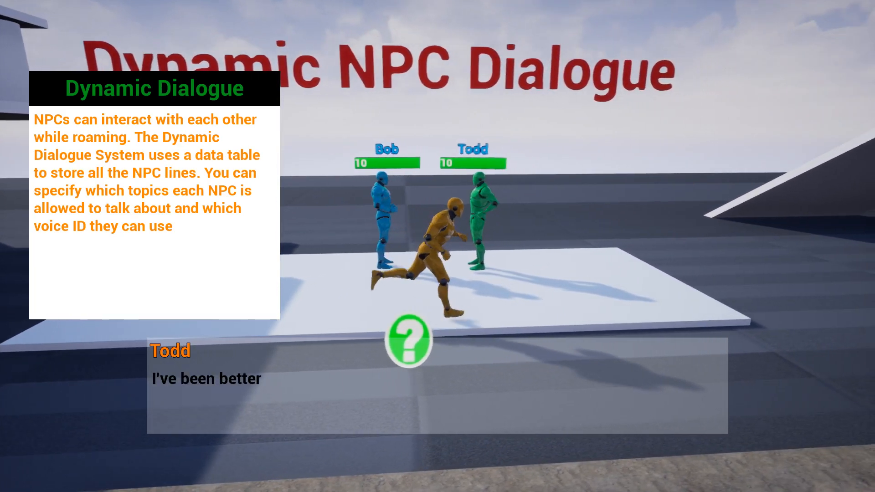
key("w")
key("v")
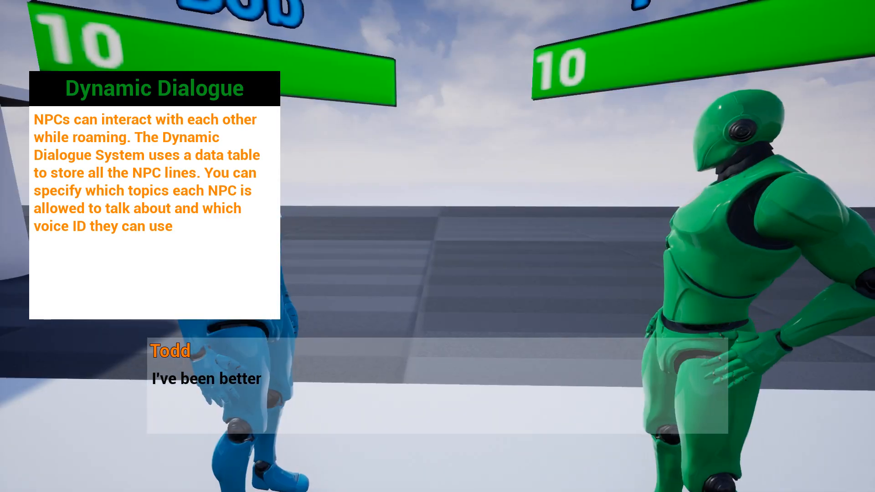
Step: Back away from the two talking NPCs and watch the rest of their conversation in third-person view
key("s")
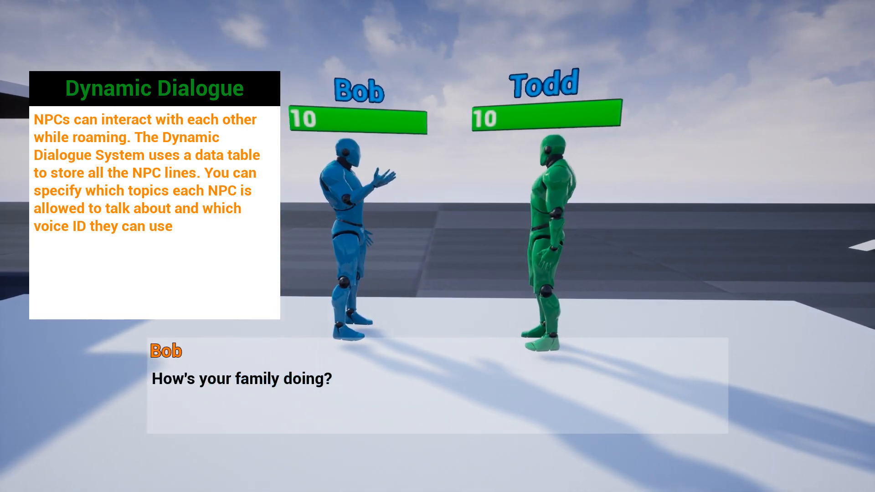
key("v")
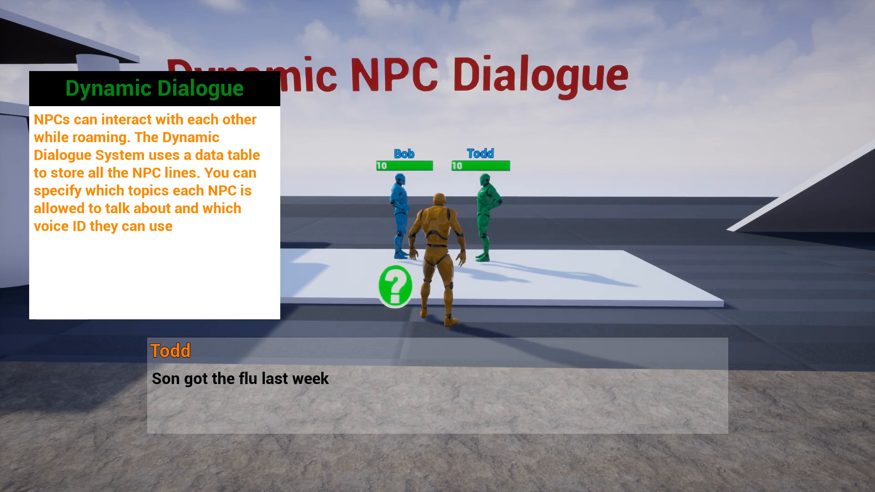
key("w")
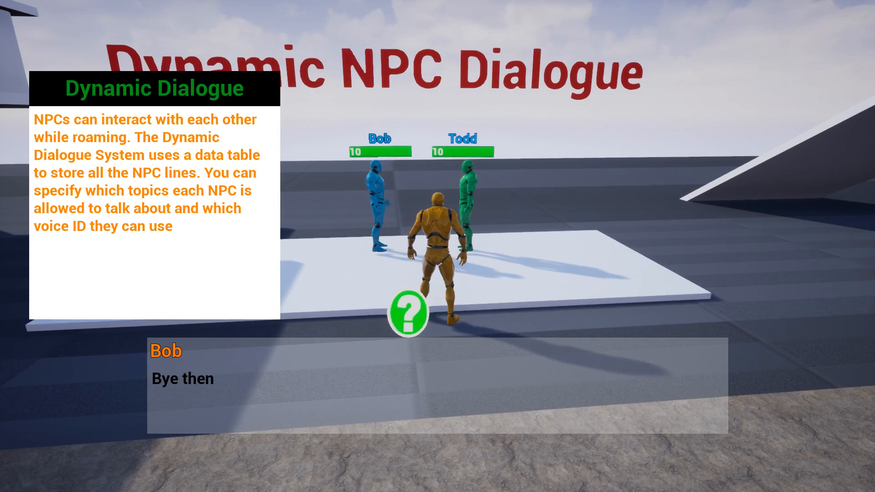
Step: Run past the NPCs, up the white ramp and onto the red pad of the raised platform to trigger the explosions
key("w")
key("d")
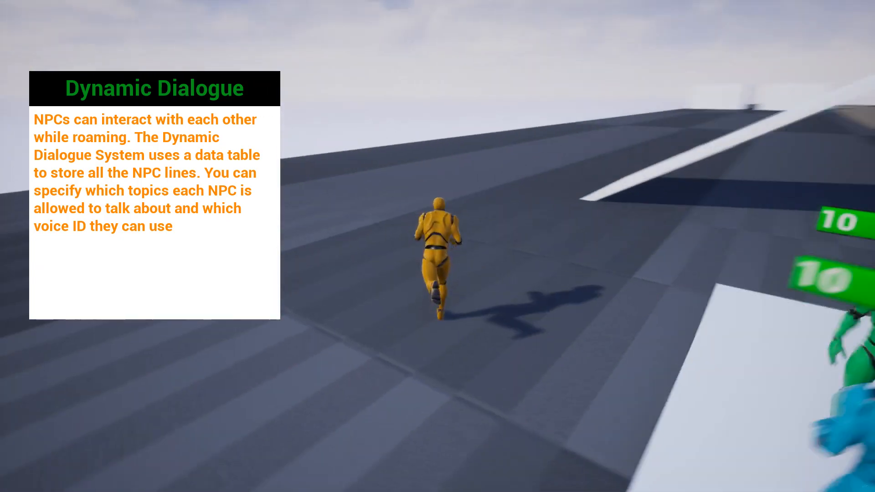
key("w")
key("a")
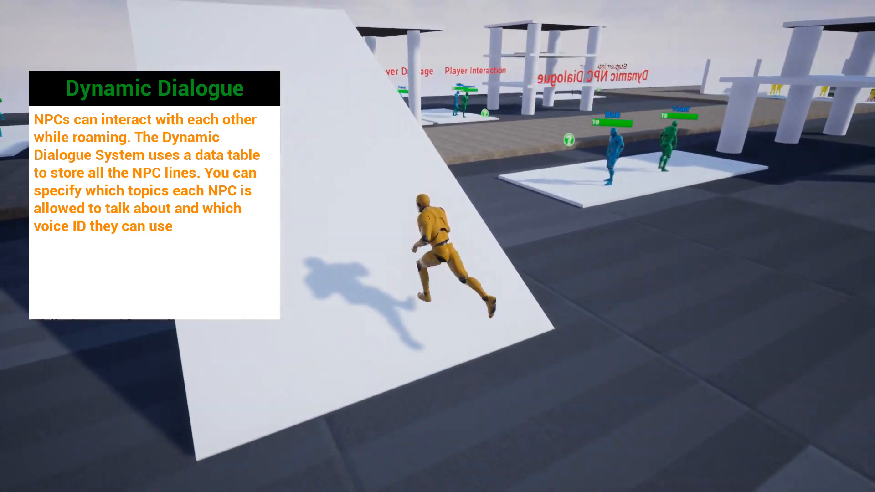
key("w")
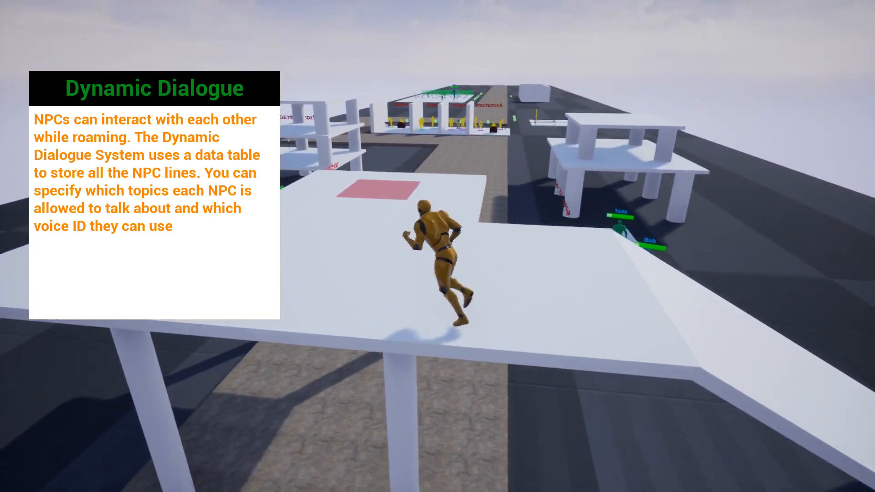
key("w")
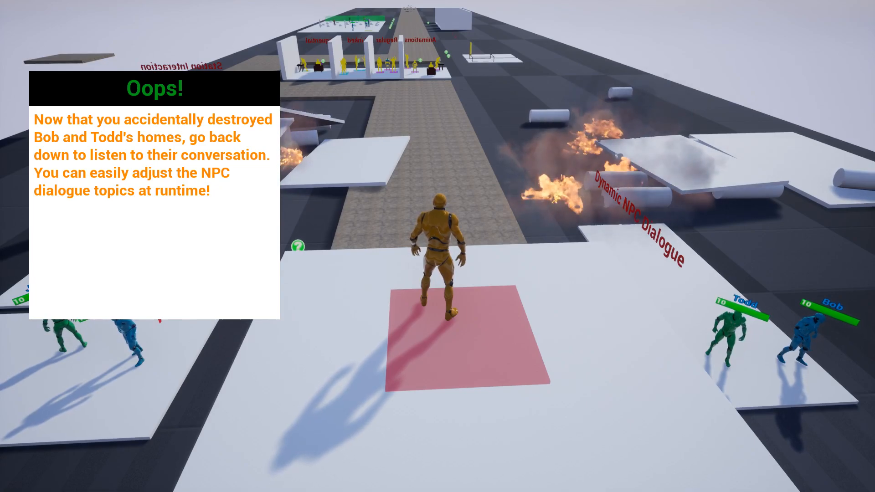
Step: Go back down to the Dynamic NPC Dialogue area, follow the two NPCs' conversation about the explosion, and return to the stone path
key("w")
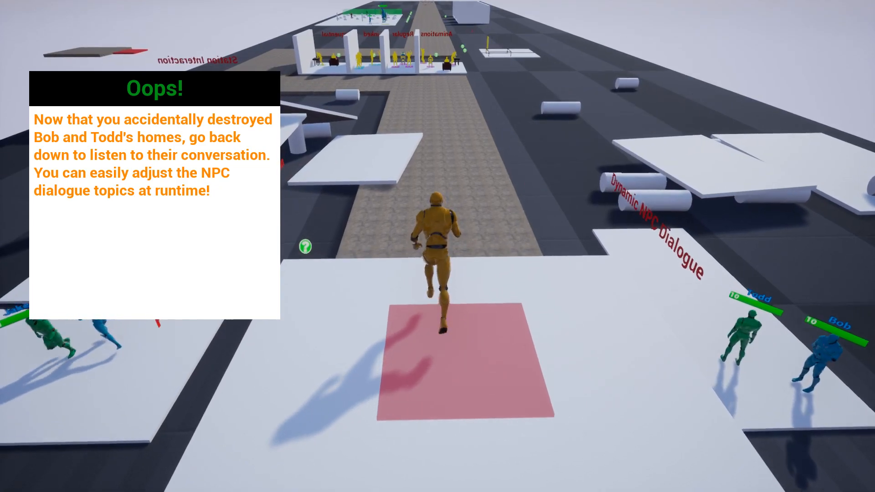
key("w")
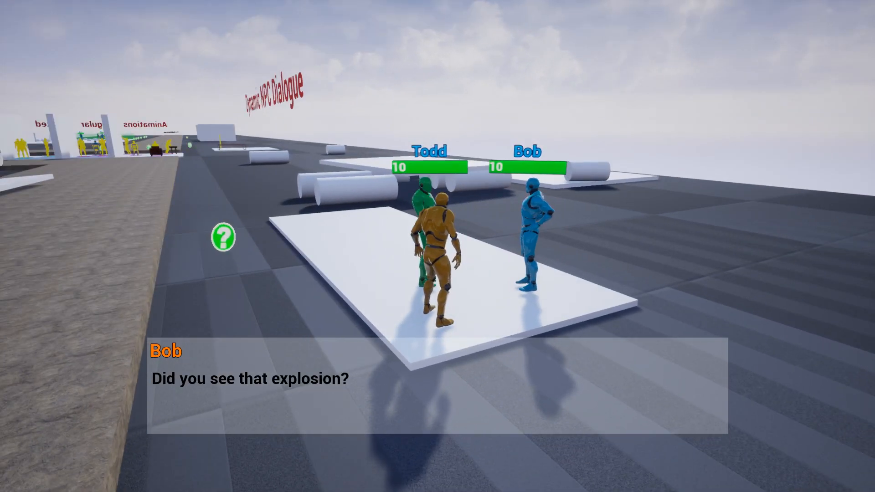
key("d")
key("s")
key("w")
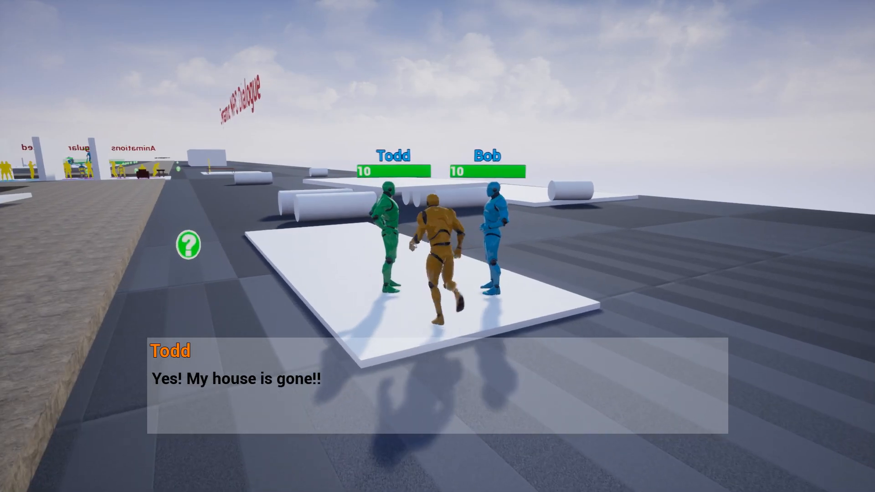
key("v")
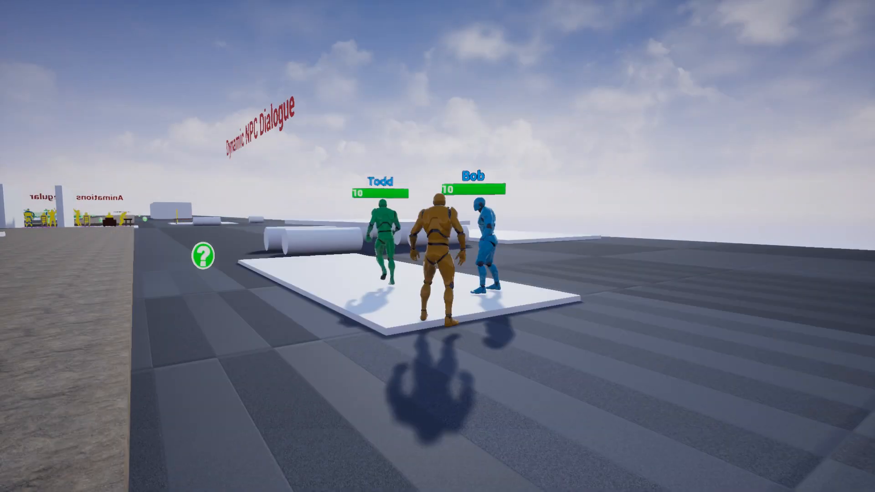
key("w")
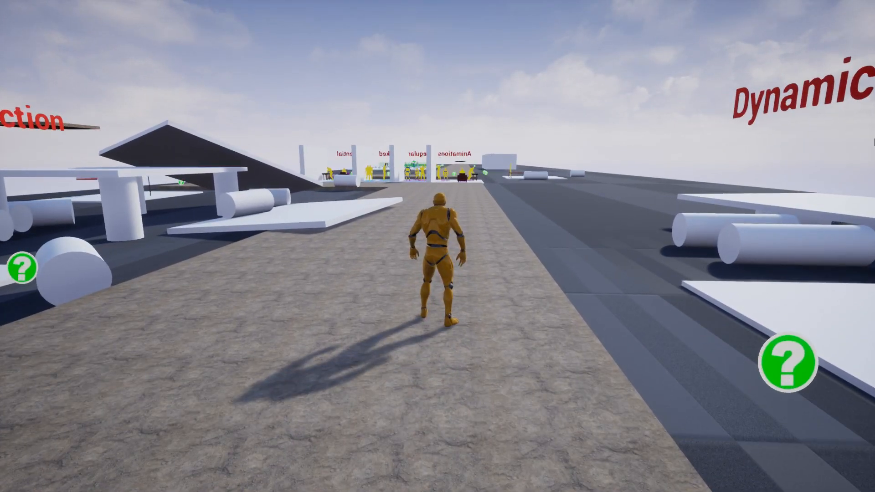
Step: End the play session and bring the push-button station in the Station Interaction area into close view in the level editor
key("Escape")
key("F11")
key("e")
right_click_drag(421, 207, 597, 249)
key("a")
key("d")
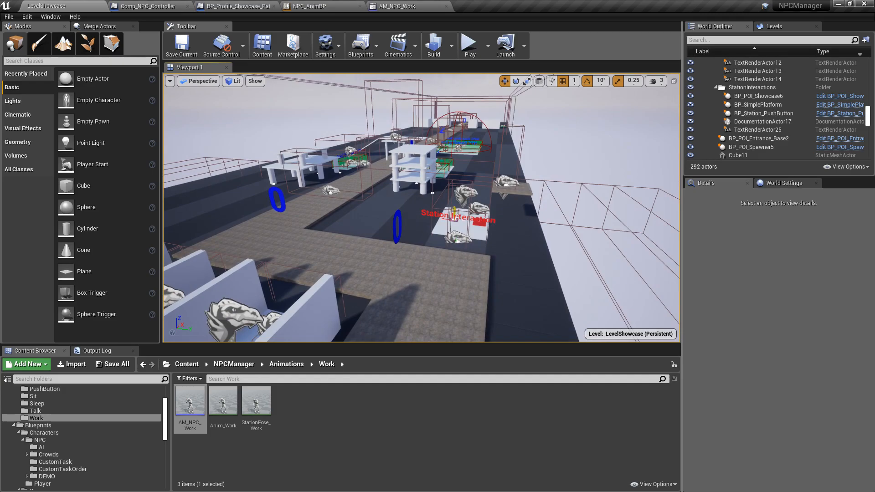
key("w")
right_click_drag(421, 207, 547, 207)
right_click_drag(476, 260, 556, 268)
right_click_drag(476, 260, 528, 224)
key("w")
right_click_drag(391, 194, 447, 219)
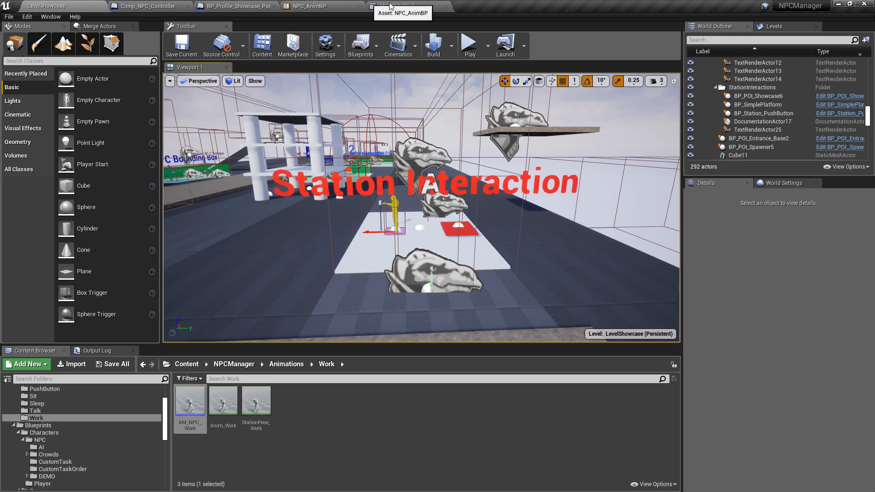
Step: Open the AM_NPC_PushButton montage, pause its preview and examine the NPCM_StationAction notify on its timeline
left_click(411, 6)
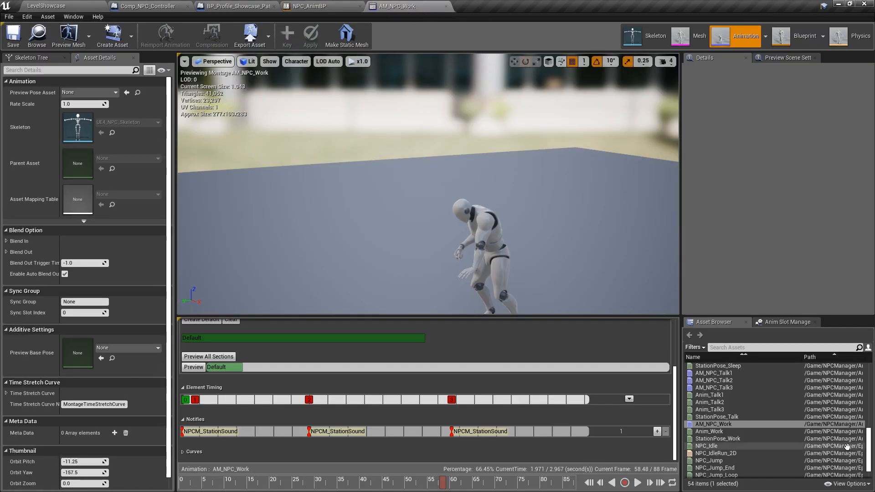
left_click_drag(870, 449, 872, 410)
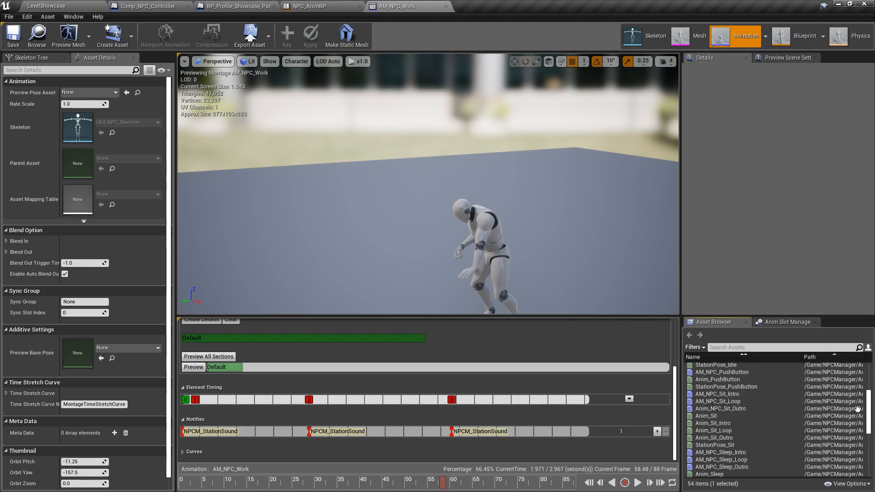
left_click(751, 373)
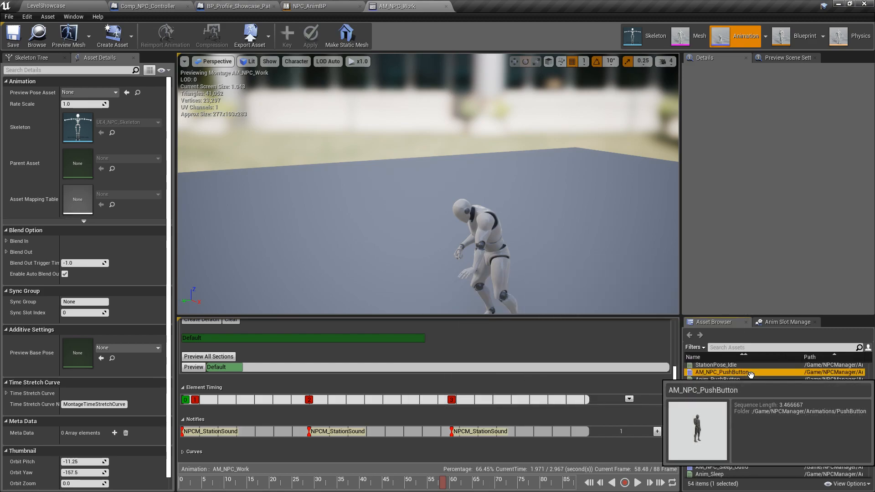
double_click(751, 373)
left_click(638, 487)
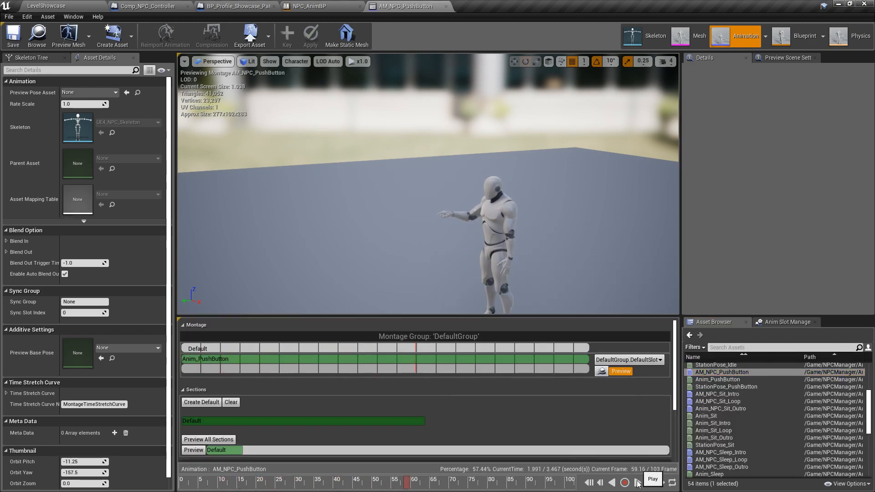
left_click_drag(676, 337, 664, 394)
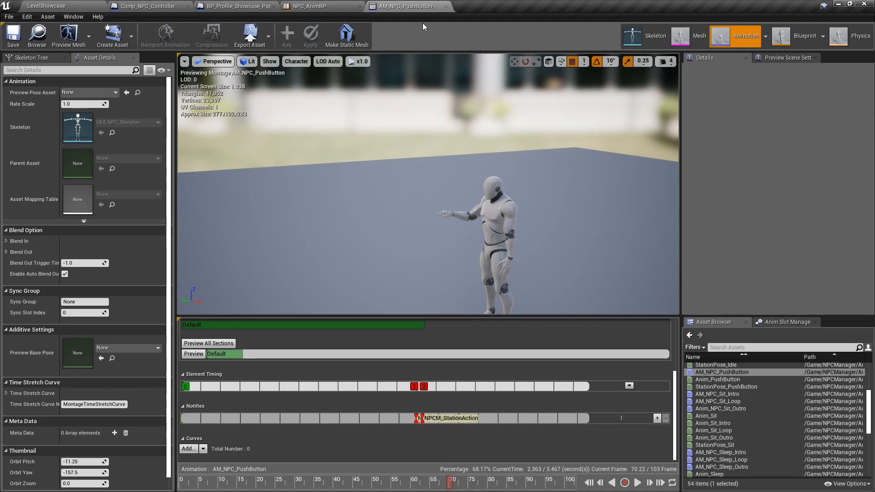
Step: Close the AM_NPC_PushButton montage and open the LevelRoadScene level
left_click(446, 7)
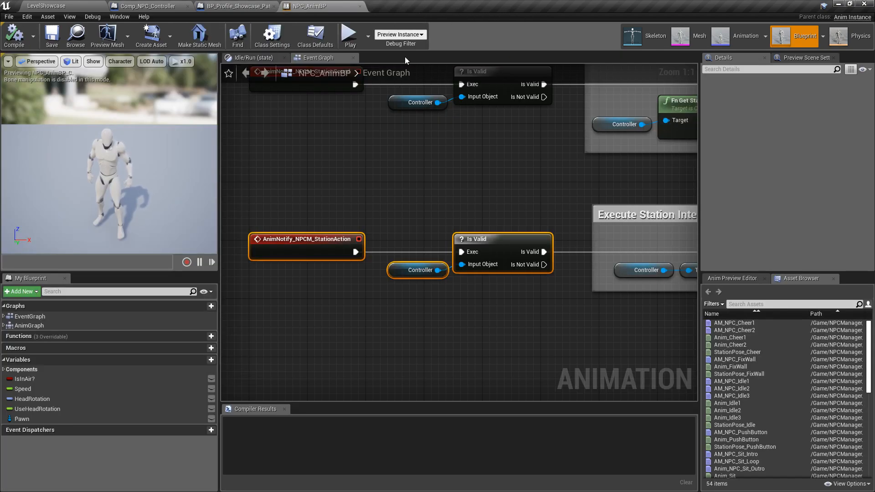
left_click(88, 6)
right_click_drag(462, 117, 463, 116)
key("w")
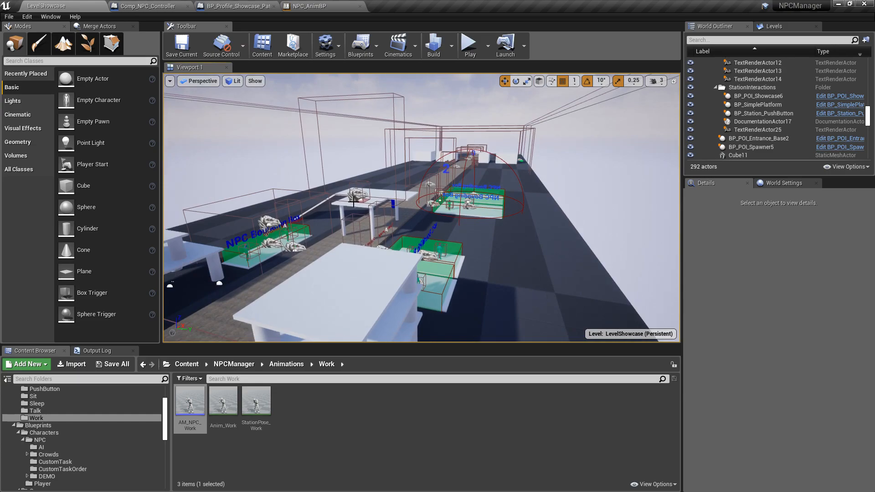
left_click(10, 17)
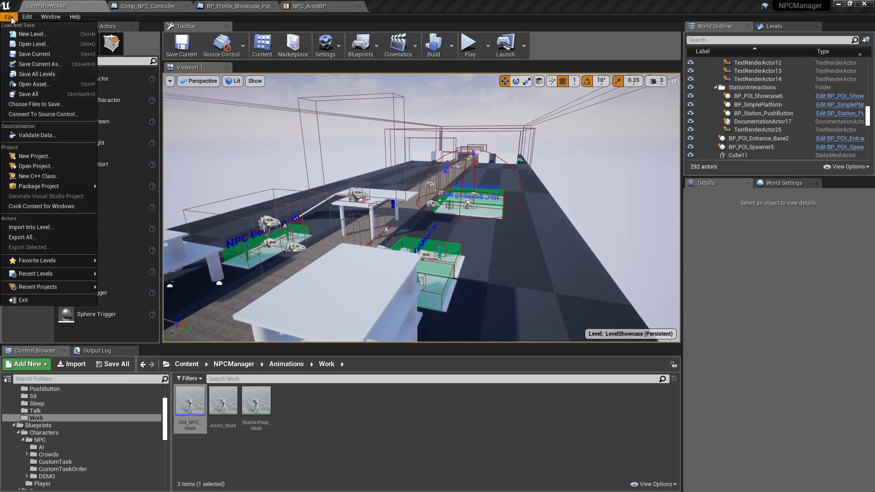
left_click(28, 49)
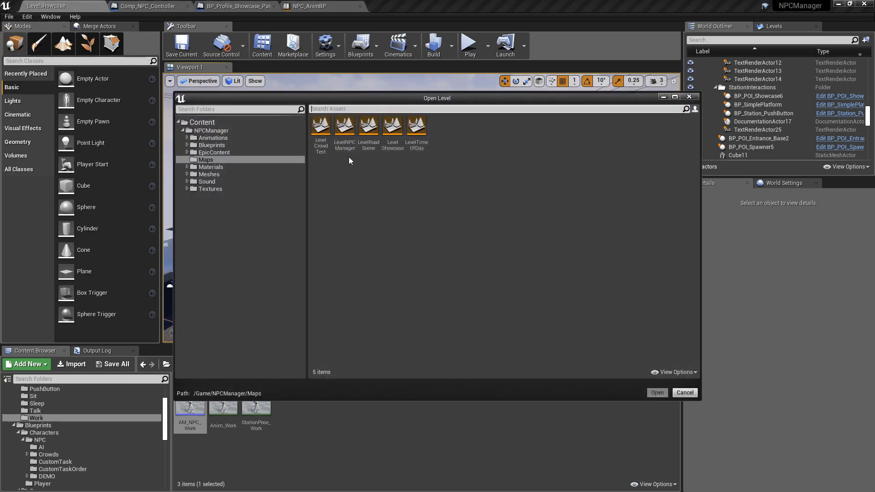
double_click(368, 144)
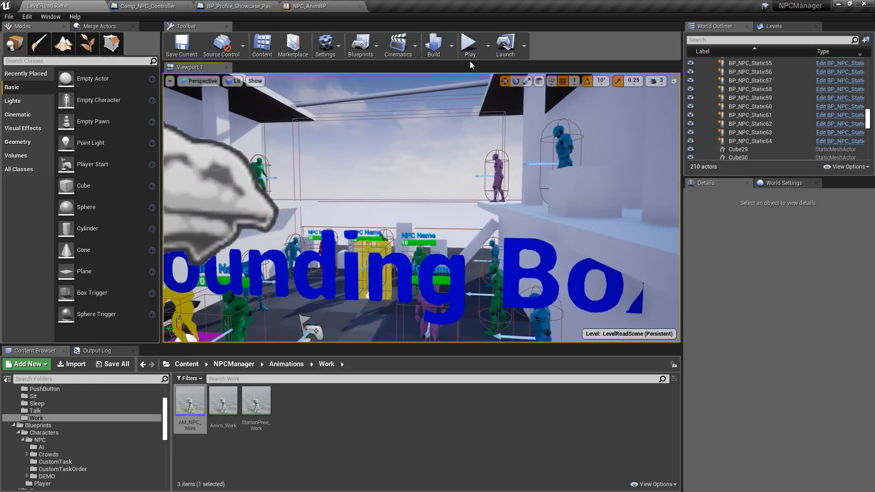
Step: Set the player to spawn at the Default Player Start and play LevelRoadScene in full screen
left_click(487, 46)
left_click(511, 169)
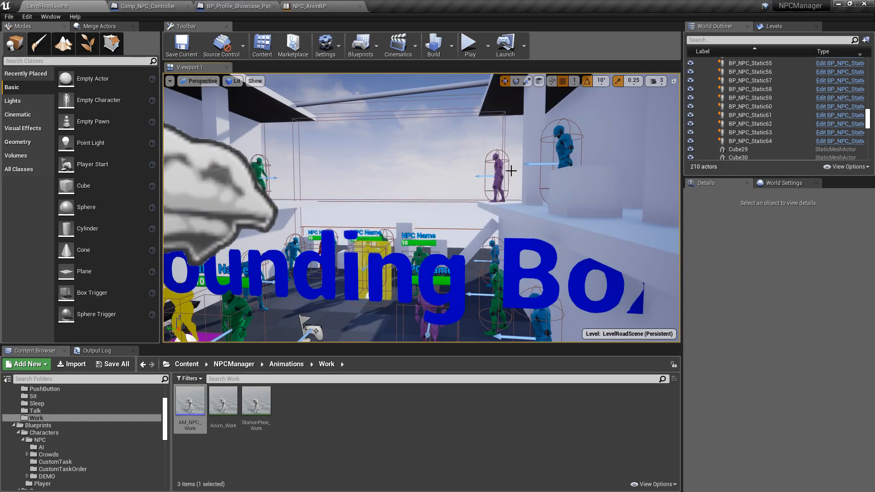
left_click(489, 54)
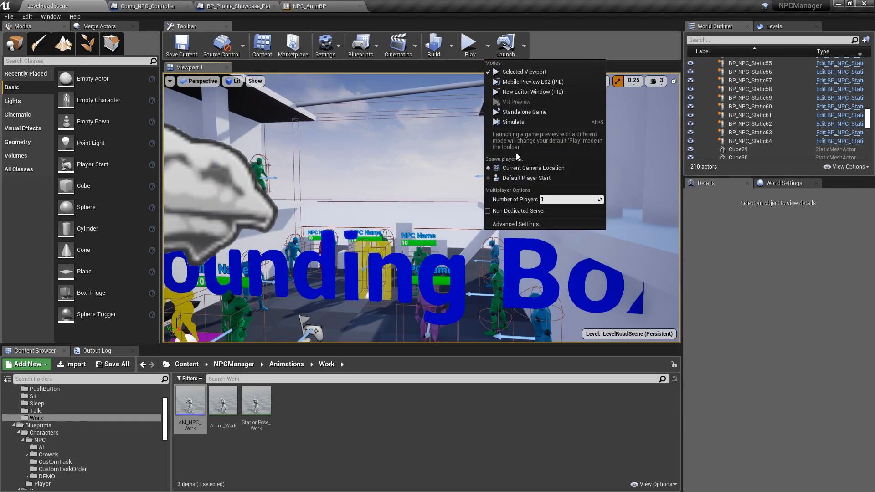
left_click(524, 177)
left_click(469, 46)
left_click(462, 155)
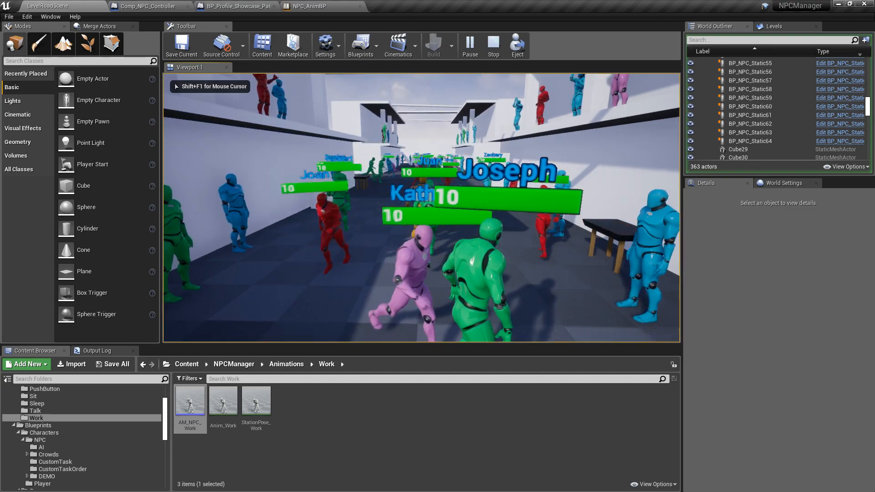
key("F11")
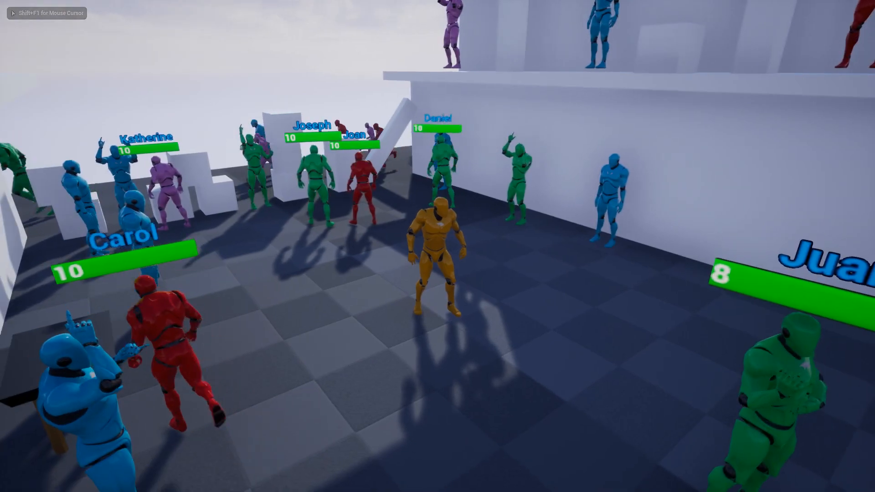
Step: Approach the green and red NPCs talking in the street, watch them up close, and move on to the blue and red pair
key("w")
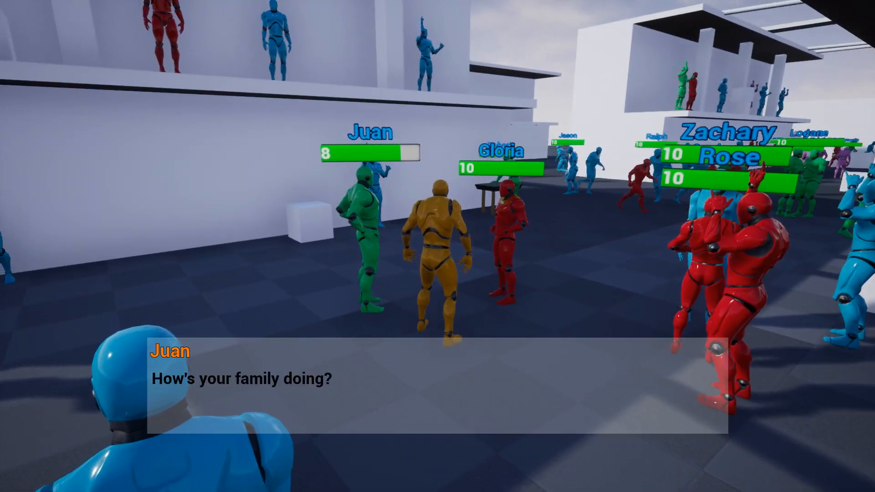
key("v")
key("s")
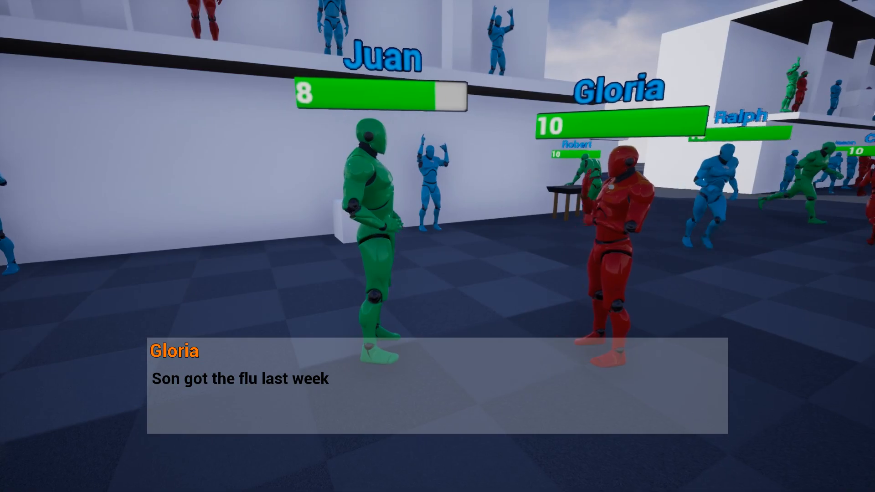
key("a")
key("w")
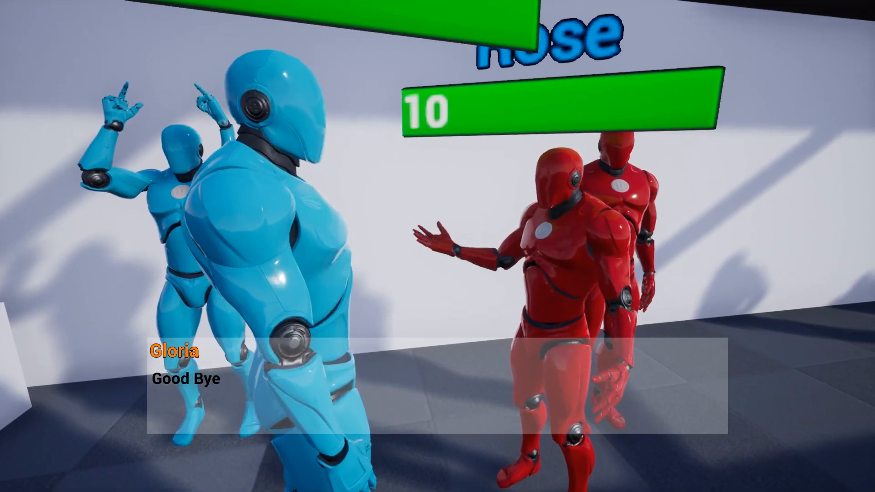
Step: Roam the crowded street among the NPCs and stop near the green NPC hammering at the table
key("s")
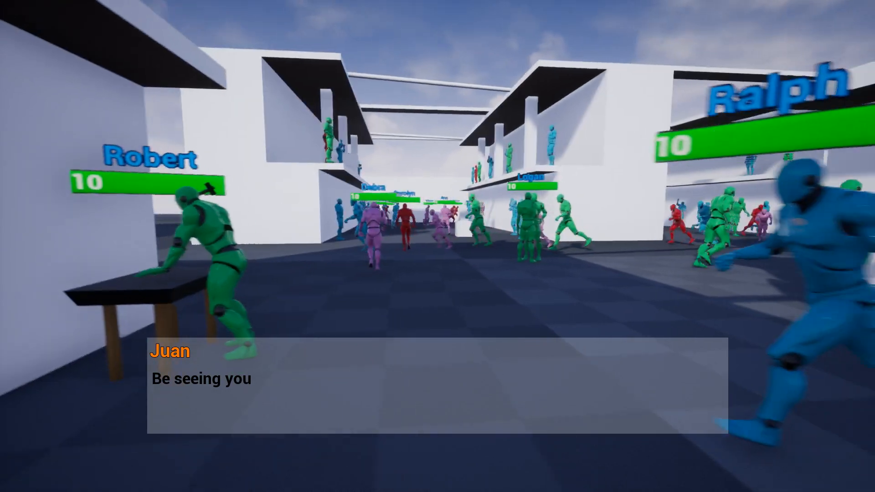
key("w")
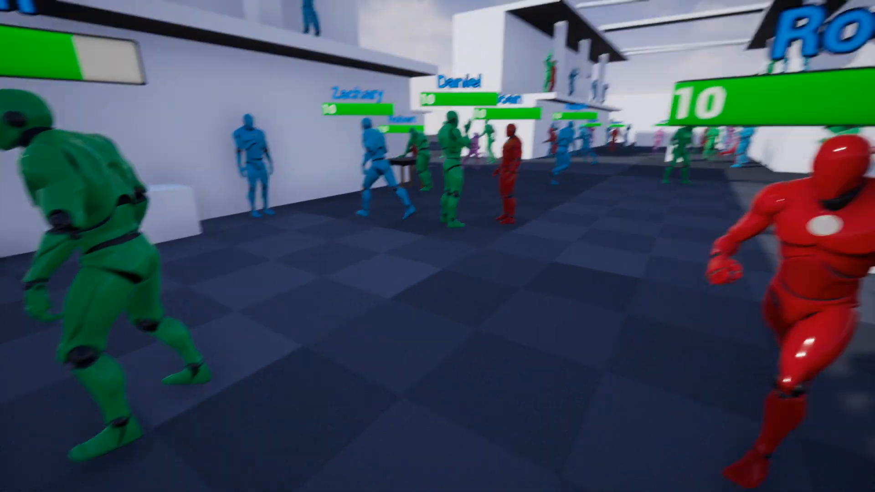
key("w")
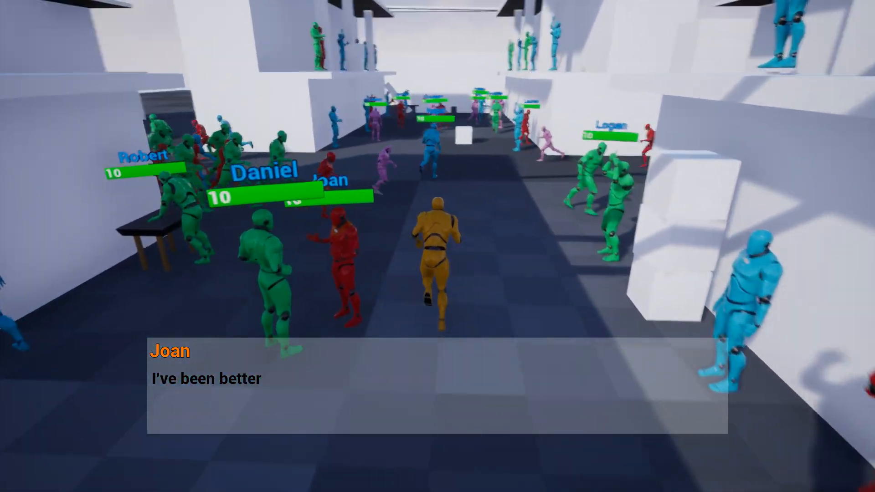
key("w")
key("w")
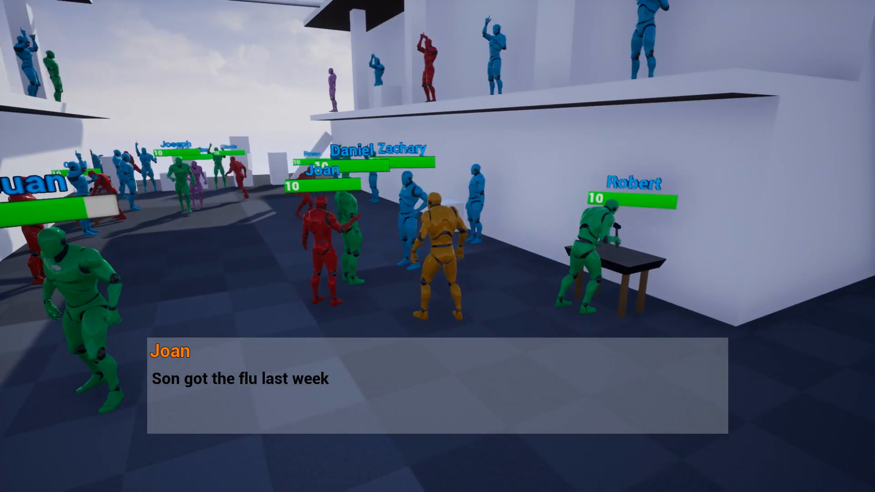
Step: Run along the crowded street among the NPCs and approach the blue and pink pair talking beside the wall
key("w")
key("w")
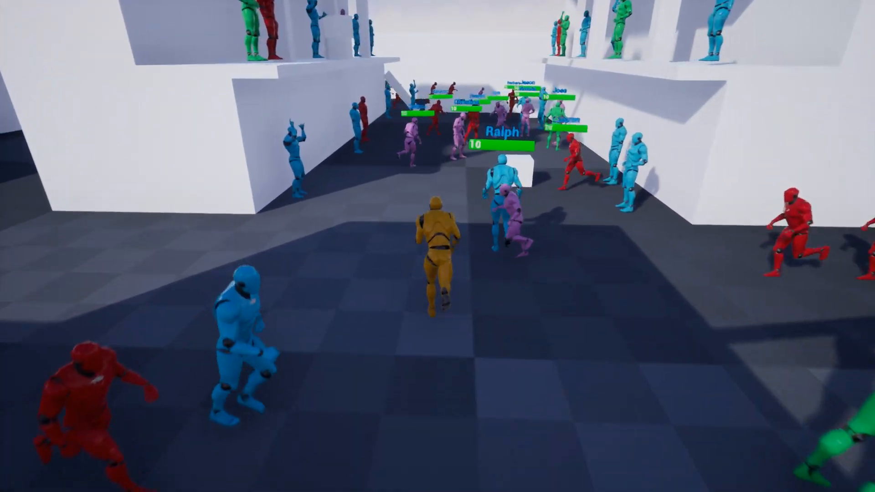
key("w")
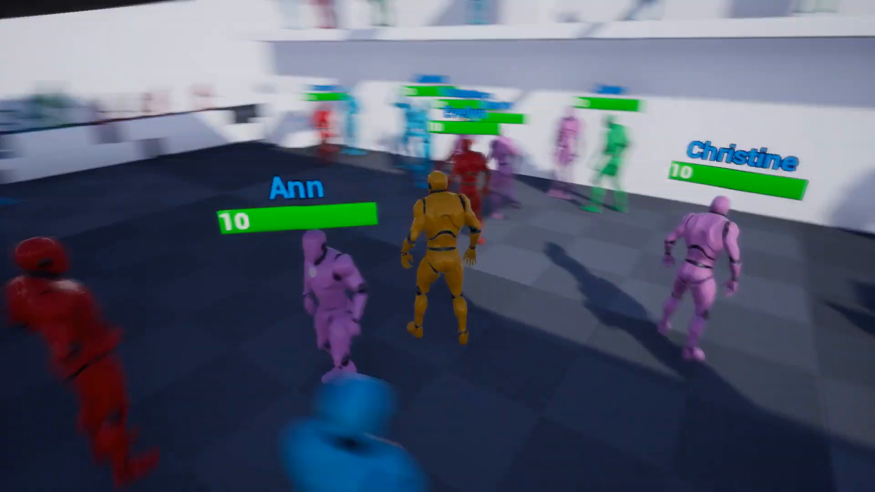
key("w")
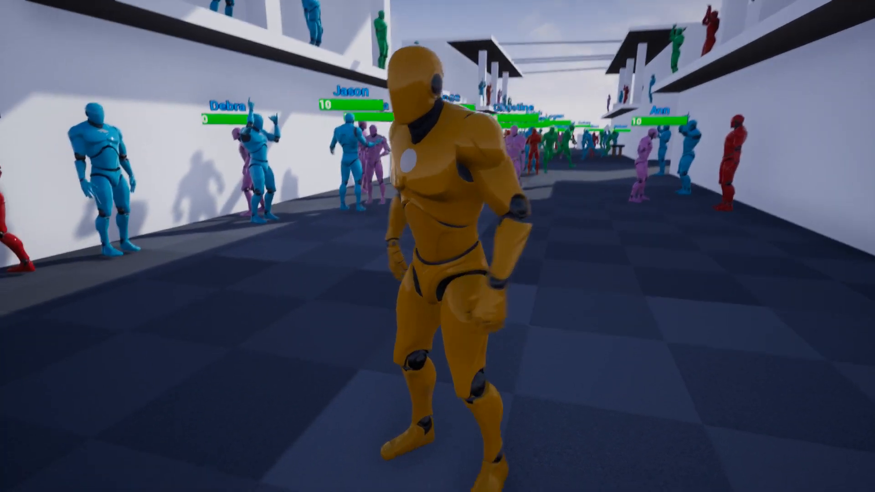
key("w")
key("w")
key("a")
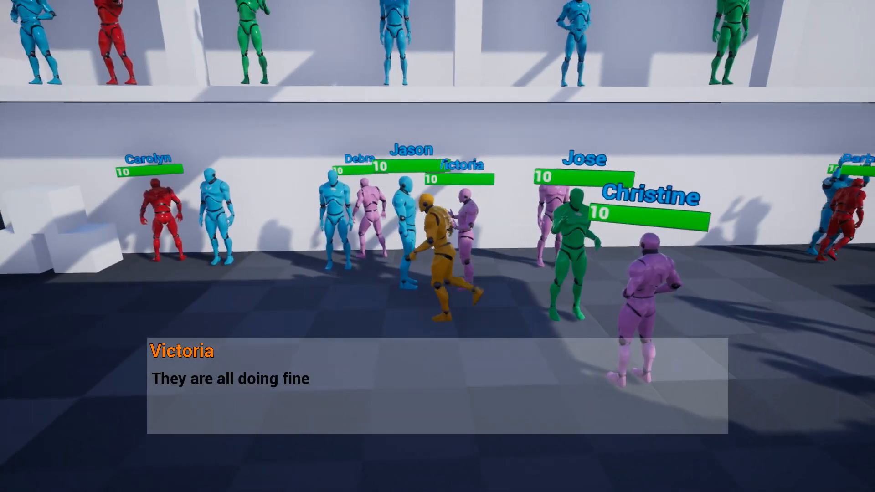
key("w")
key("s")
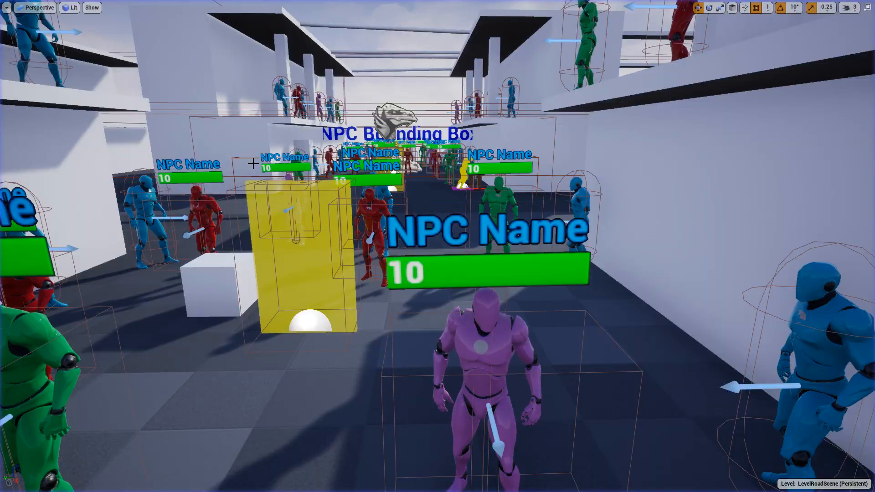
Step: Leave the full-screen view and survey the road scene from above, down in the street and along the side path
key("F11")
key("s")
right_click_drag(421, 207, 424, 237)
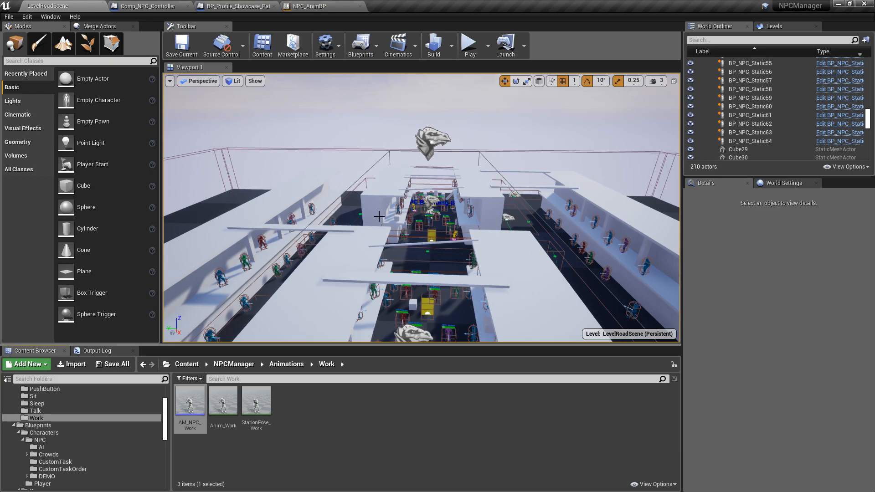
key("w")
right_click_drag(388, 213, 426, 202)
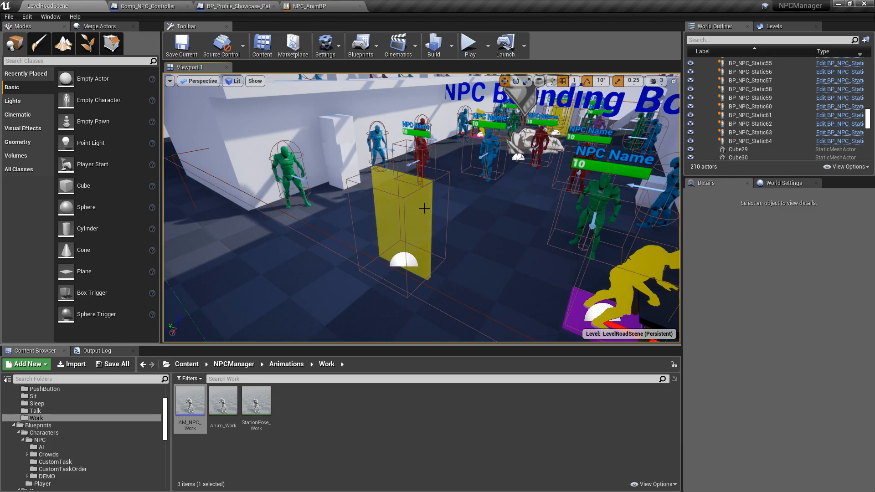
right_click_drag(510, 162, 333, 163)
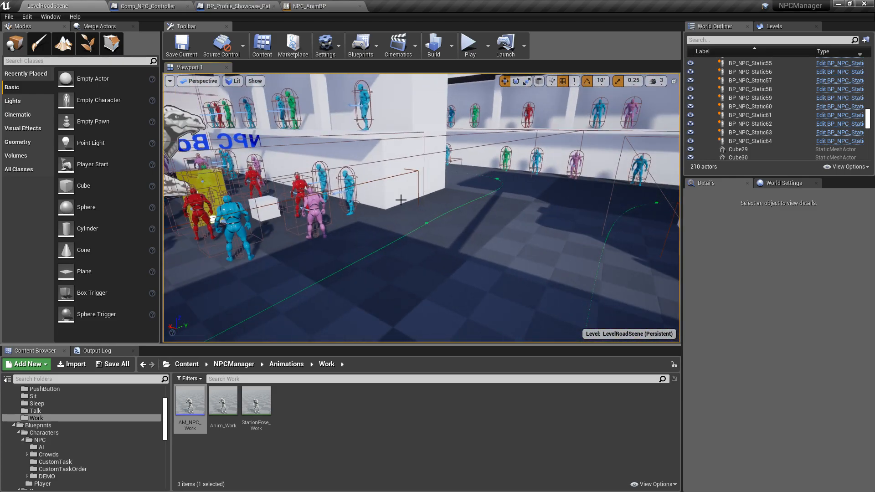
mouse_move(510, 203)
right_mouse_down()
mouse_move(426, 189)
mouse_move(423, 207)
mouse_move(422, 185)
mouse_move(421, 200)
mouse_move(356, 191)
mouse_move(319, 177)
mouse_move(314, 165)
mouse_move(246, 187)
mouse_move(510, 203)
right_mouse_up()
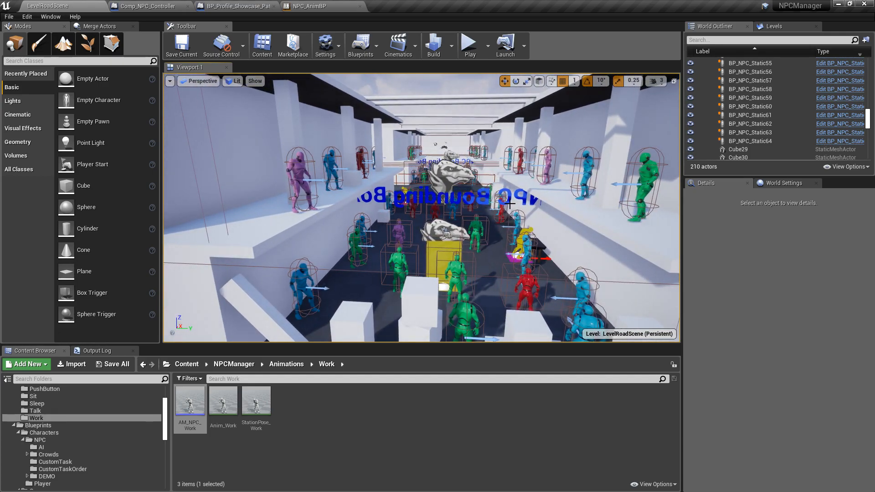
Step: Select the first spline crowd actor at the end of the side path and examine its Setup settings
right_click_drag(511, 193, 427, 187)
left_click(293, 194)
scroll(764, 327, "up", 5)
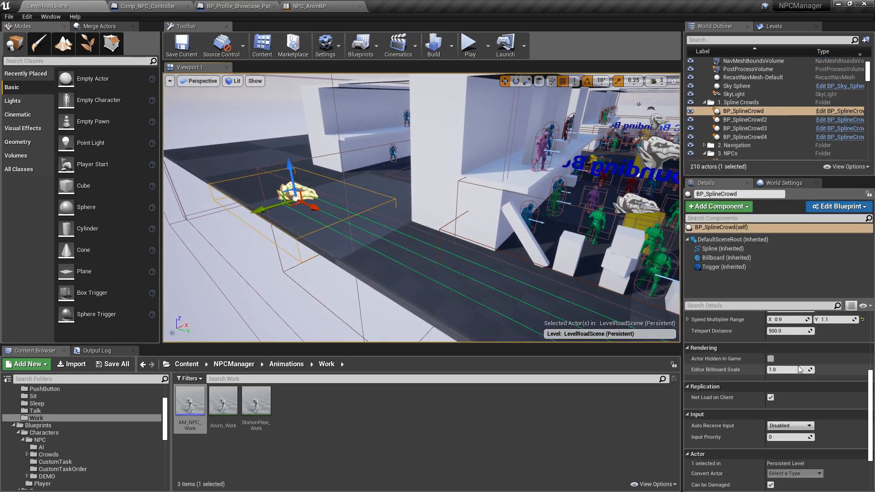
scroll(799, 357, "up", 3)
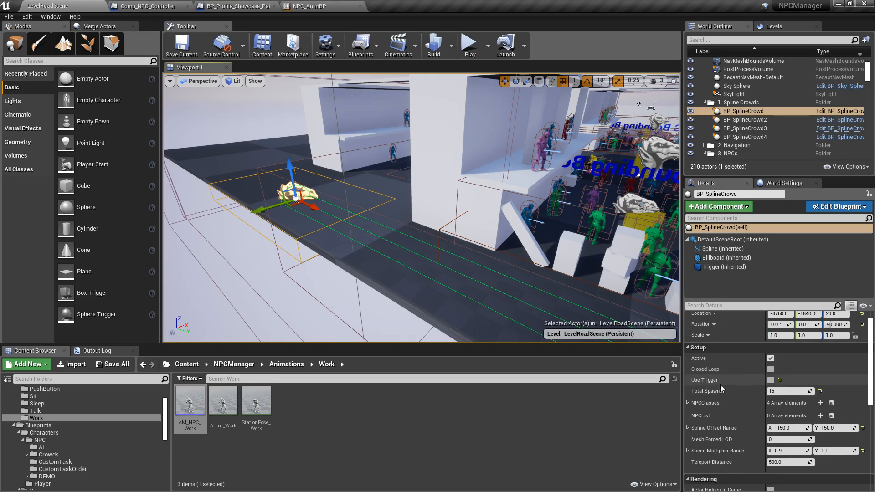
Step: Examine the street, the balconies with static NPCs and the NPC bounding box areas from both ends of the road scene
key("f")
key("w")
mouse_move(422, 207)
right_mouse_down()
mouse_move(422, 235)
mouse_move(419, 200)
right_mouse_up()
right_click_drag(455, 136, 454, 144)
key("e")
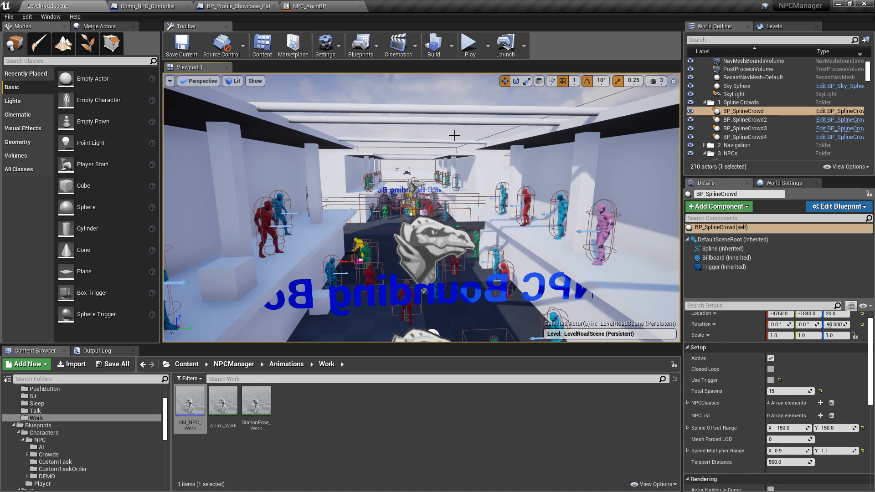
right_click_drag(510, 119, 515, 151)
key("w")
key("s")
key("w")
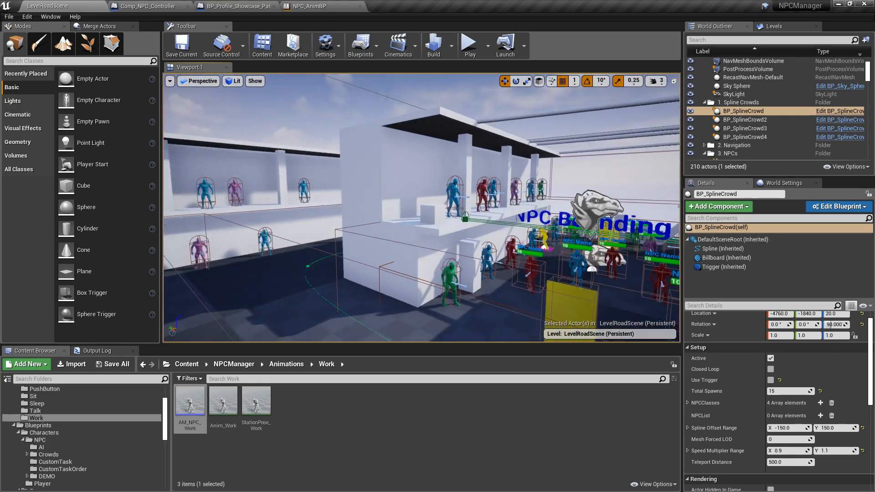
right_click_drag(491, 181, 549, 182)
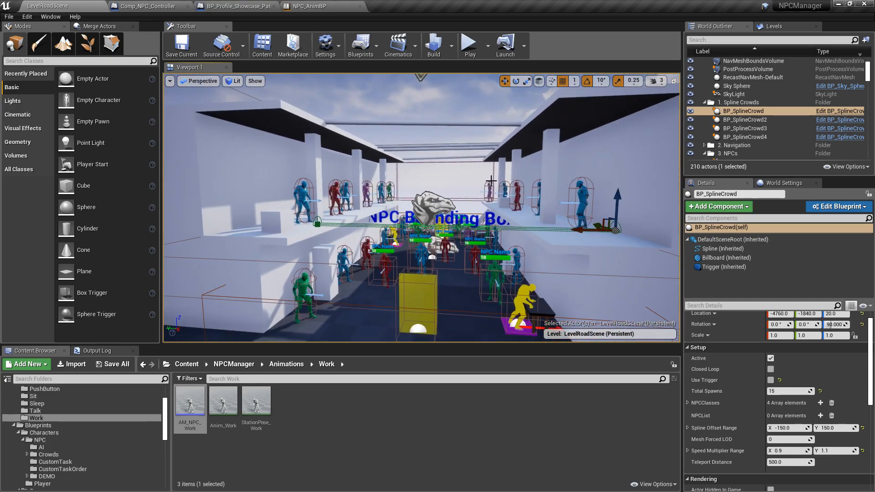